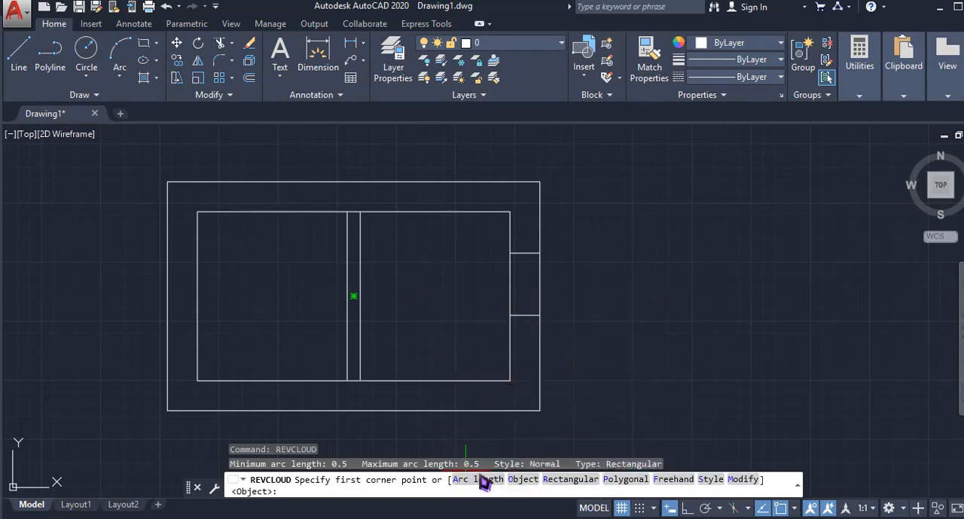
key("super+w")
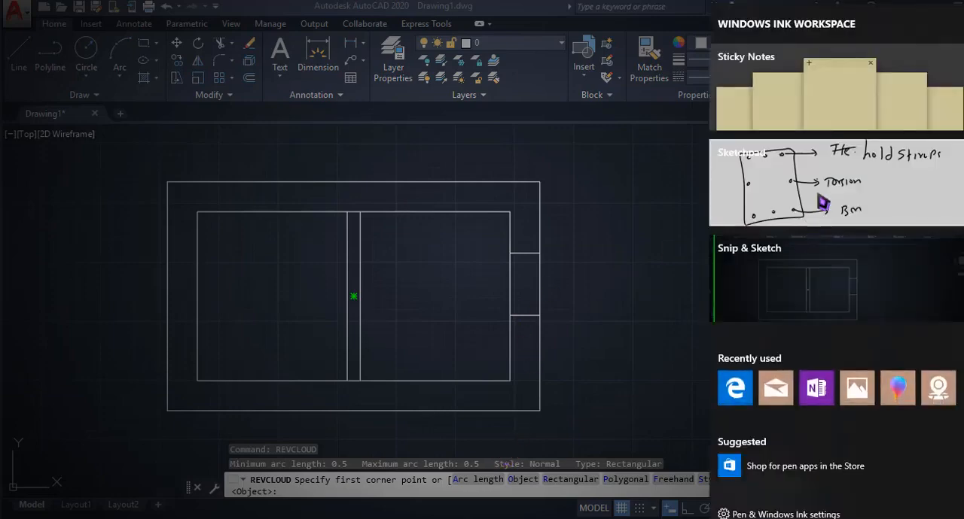
left_click(761, 208)
left_click(786, 5)
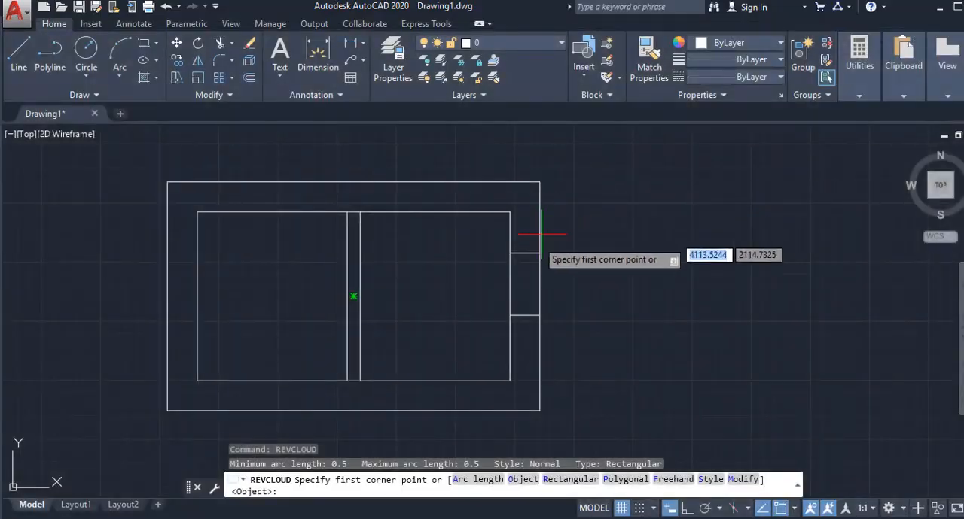
- Set the revision cloud's minimum arc length to 1 and its maximum arc length to 2
left_click(493, 489)
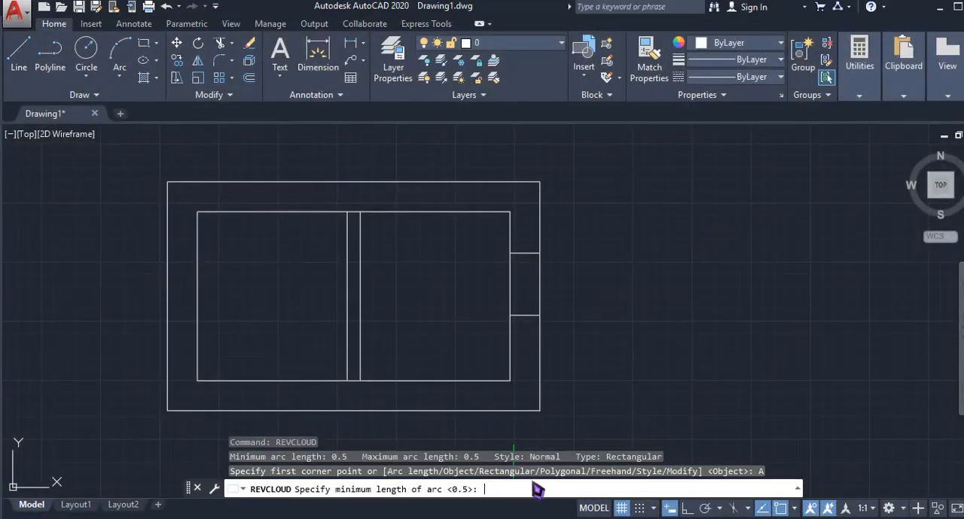
type("1")
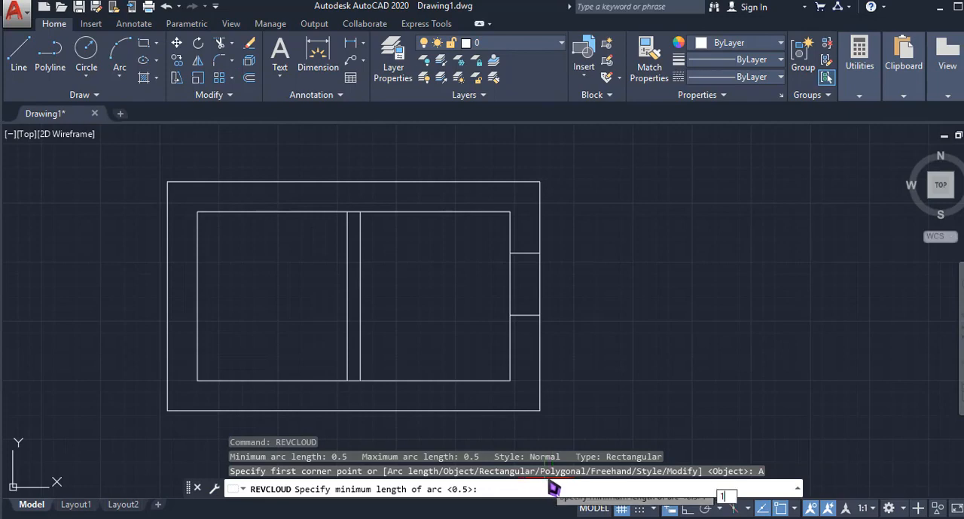
key("Return")
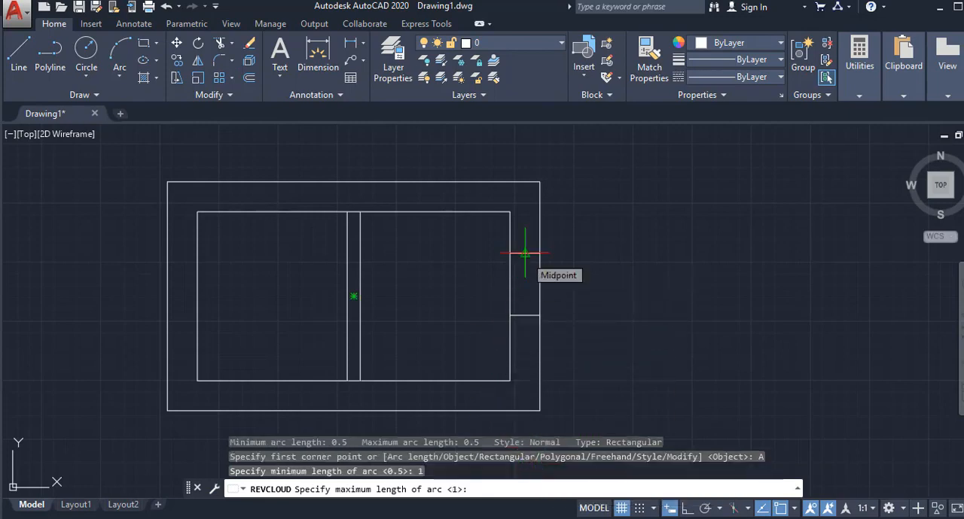
type("5")
key("Return")
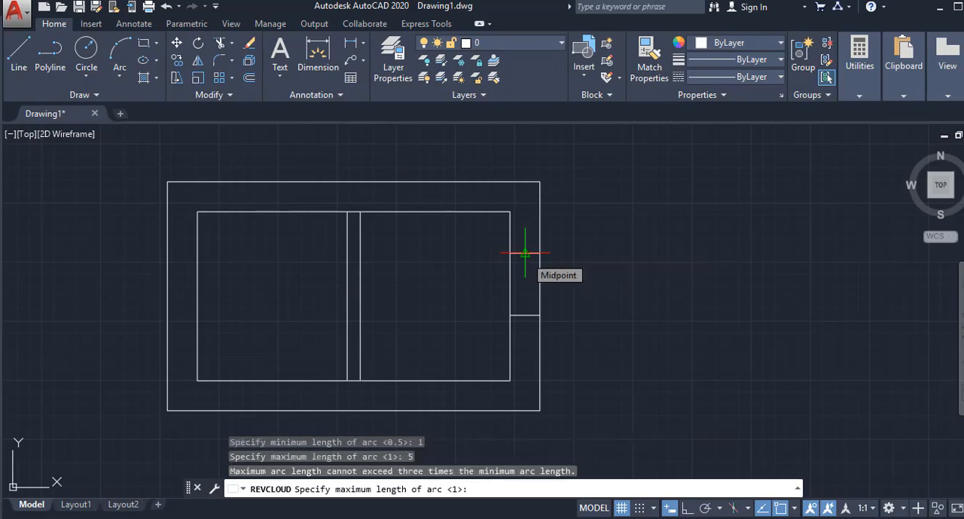
type("2")
key("Return")
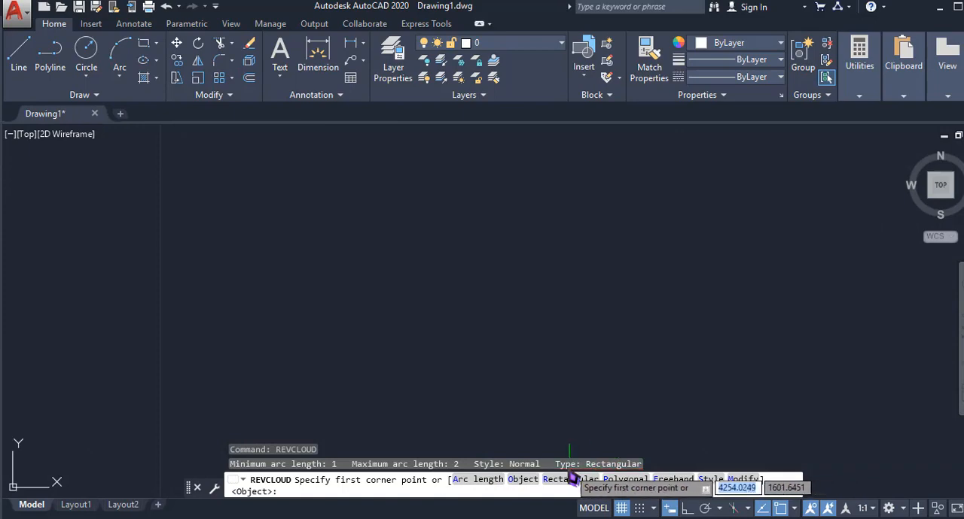
- Draw a rectangular revision cloud in an empty area of the drawing and erase it
left_click(342, 239)
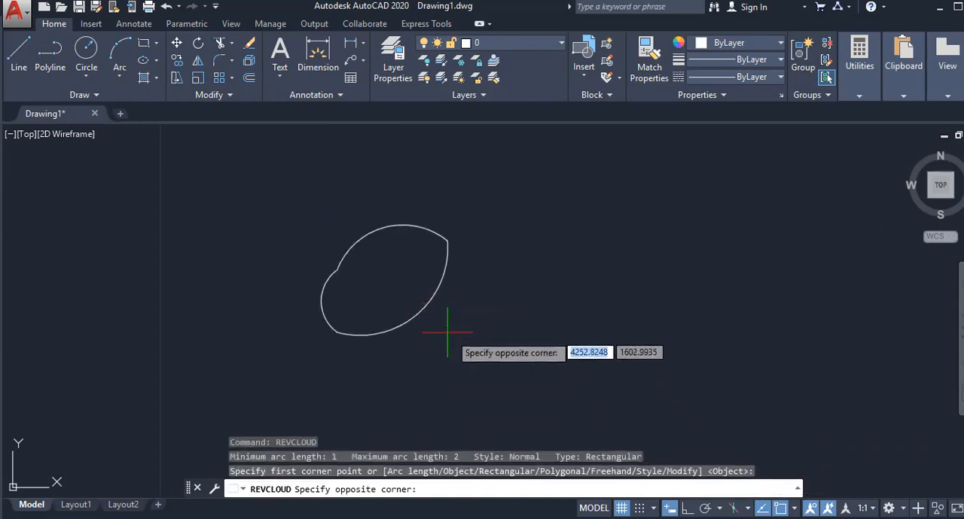
scroll(530, 366, "down", 3)
middle_click_drag(663, 395, 431, 220)
scroll(432, 222, "down", 6)
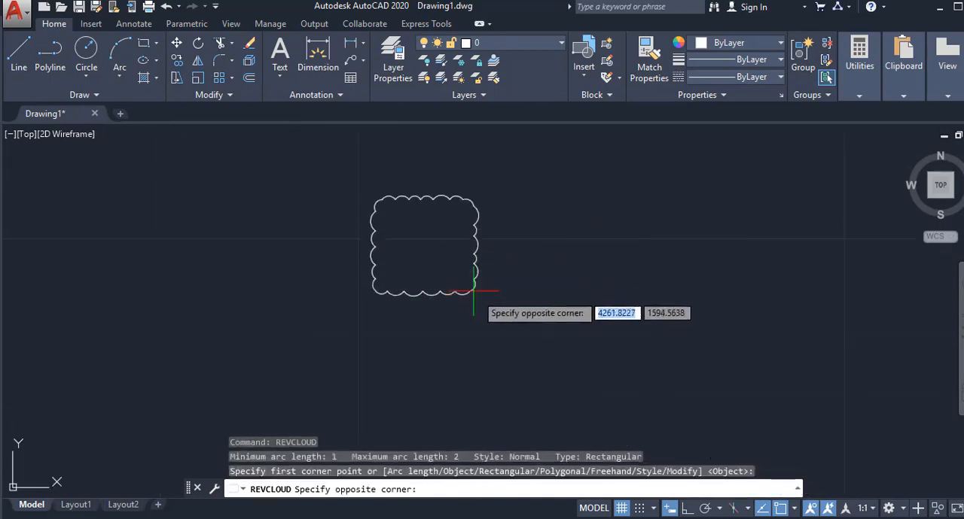
left_click(615, 360)
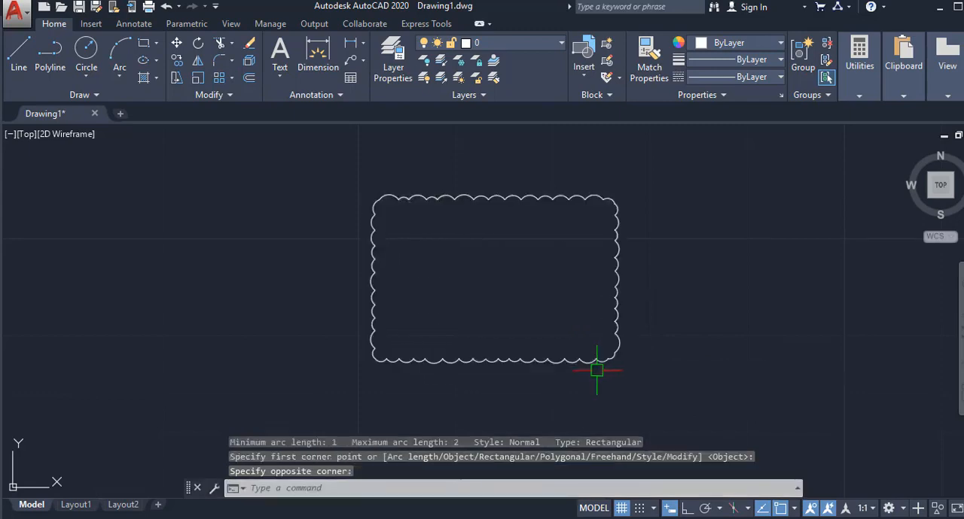
left_click(591, 199)
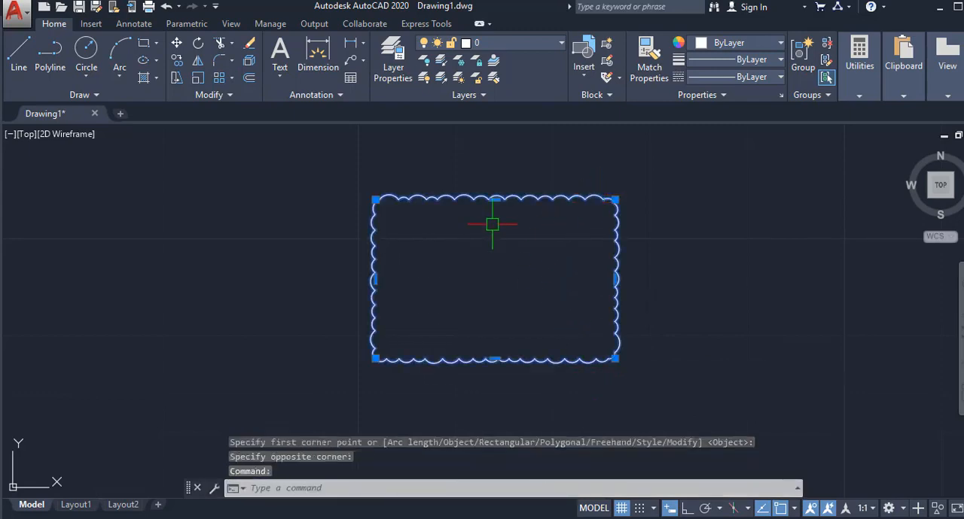
key("Delete")
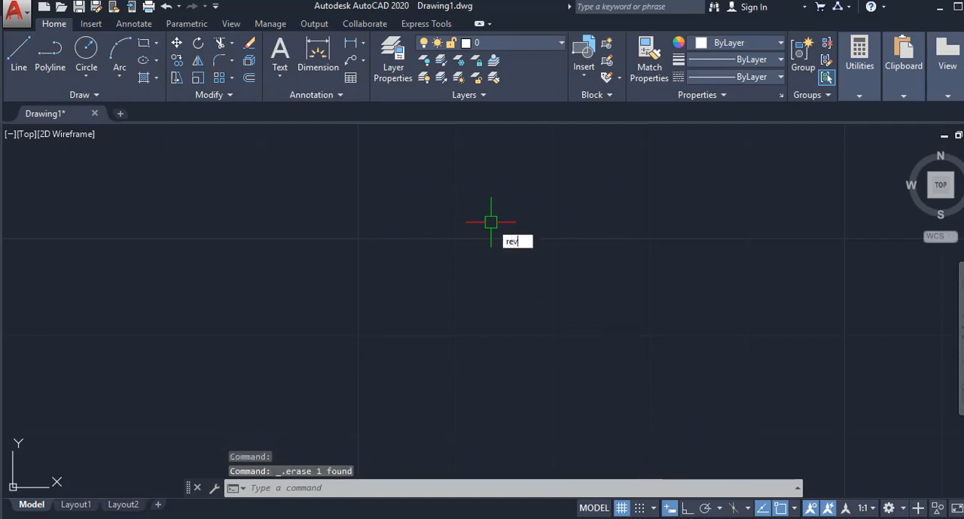
- Draw a closed polygonal revision cloud with six corners in the empty area
type("rev")
left_click(543, 271)
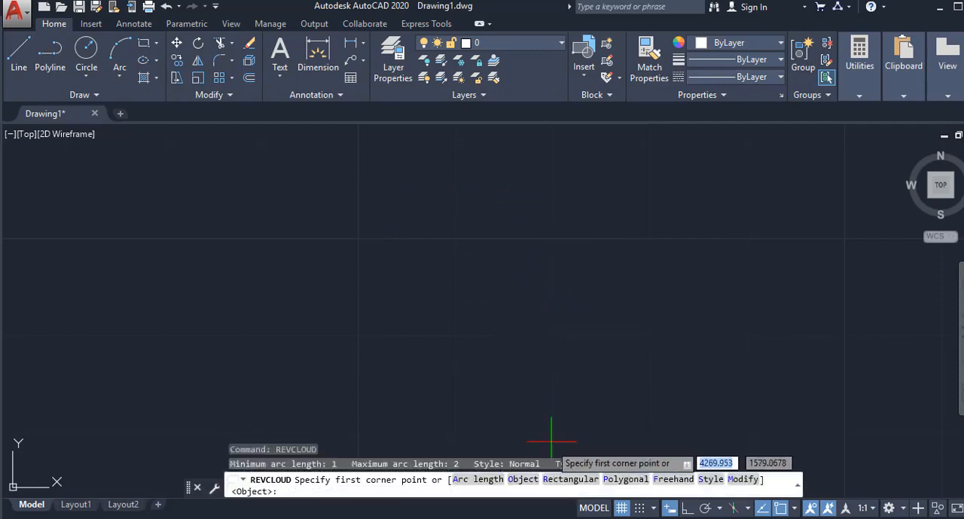
left_click(625, 479)
left_click(436, 182)
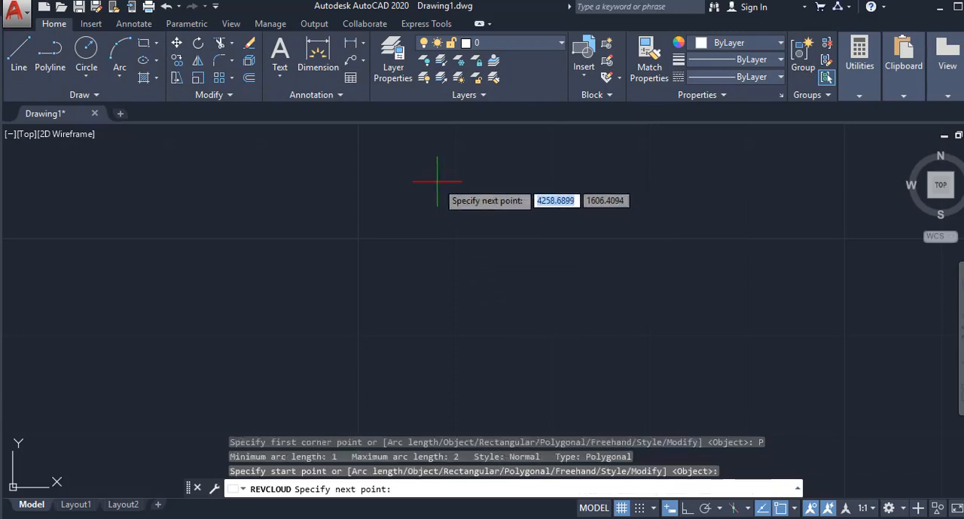
left_click(231, 314)
left_click(446, 417)
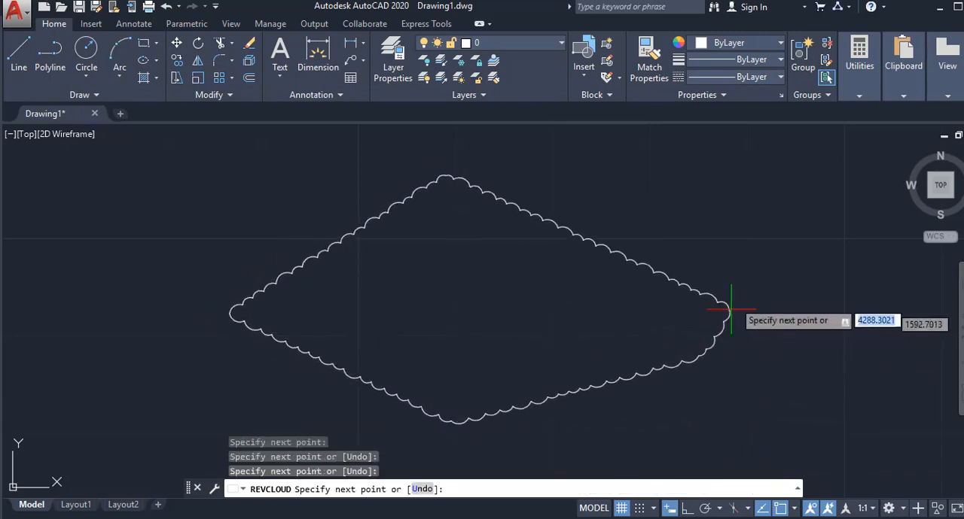
left_click(736, 200)
middle_click_drag(671, 144, 636, 173)
left_click(576, 165)
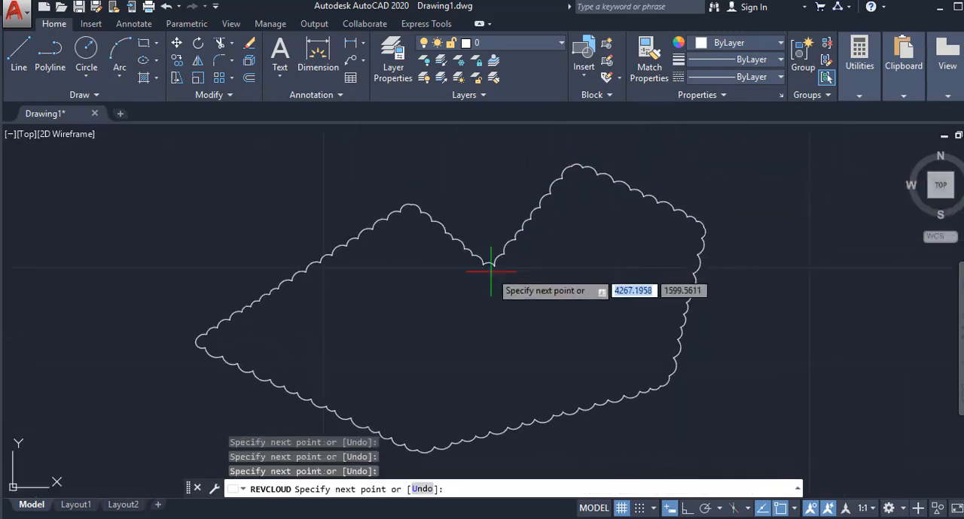
key("Return")
- Draw a circle in the empty space to the right of the polygonal revision cloud
middle_click_drag(520, 228, 427, 197)
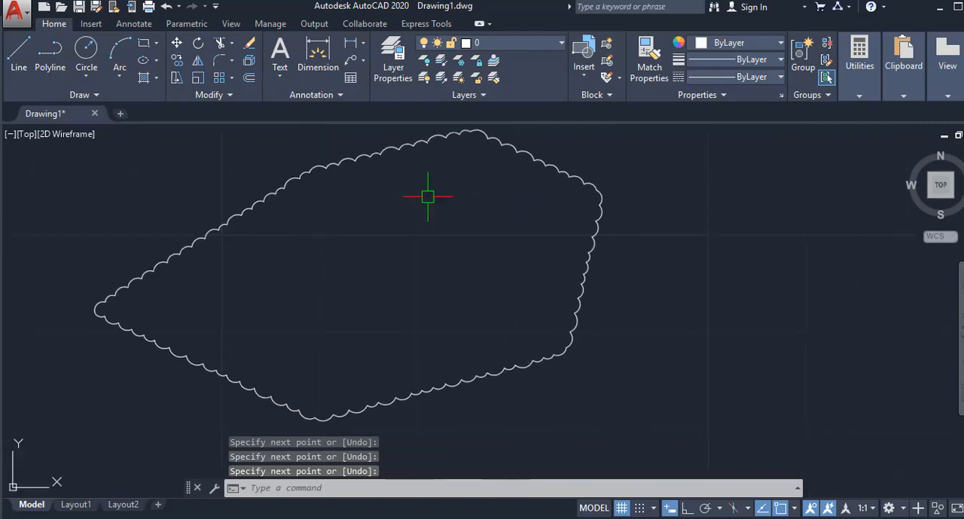
type("c")
key("Return")
middle_click_drag(591, 251, 171, 270)
left_click(526, 264)
left_click(529, 351)
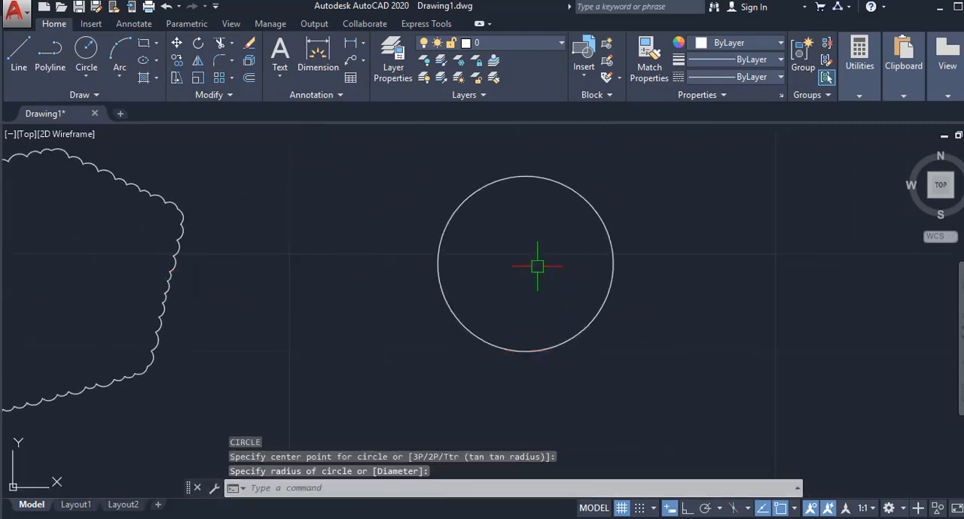
- Convert the circle into a revision cloud with the Object option of REVCLOUD, reversing the arc direction
middle_click_drag(537, 266, 471, 279)
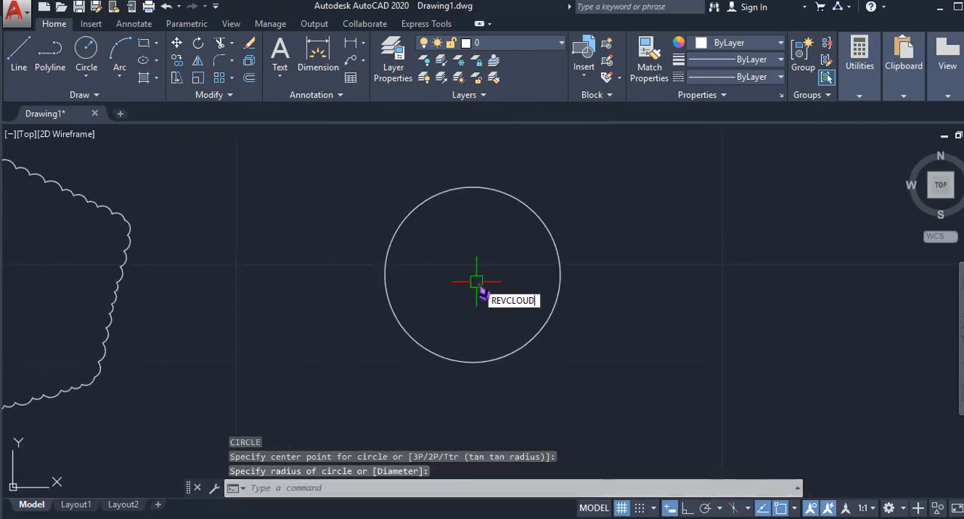
type("REVCLOUD")
key("Return")
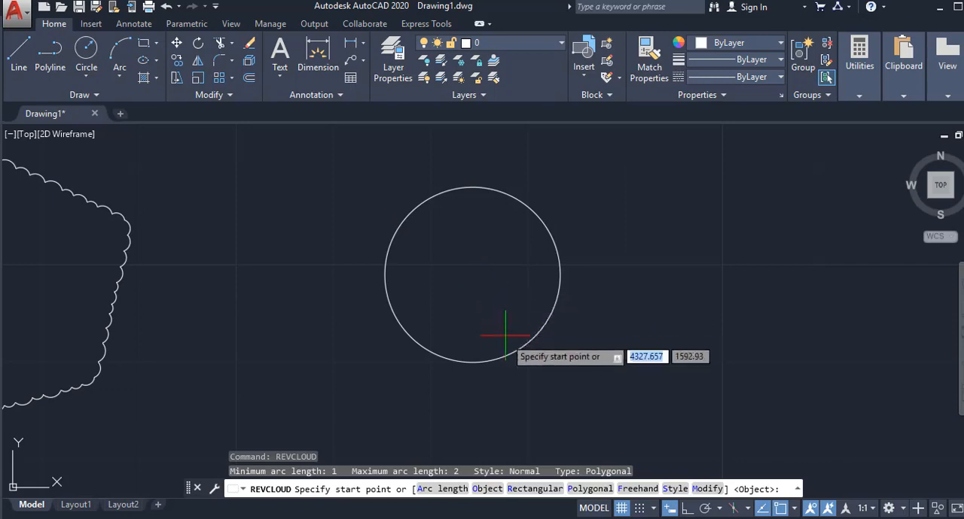
left_click(488, 491)
left_click(487, 361)
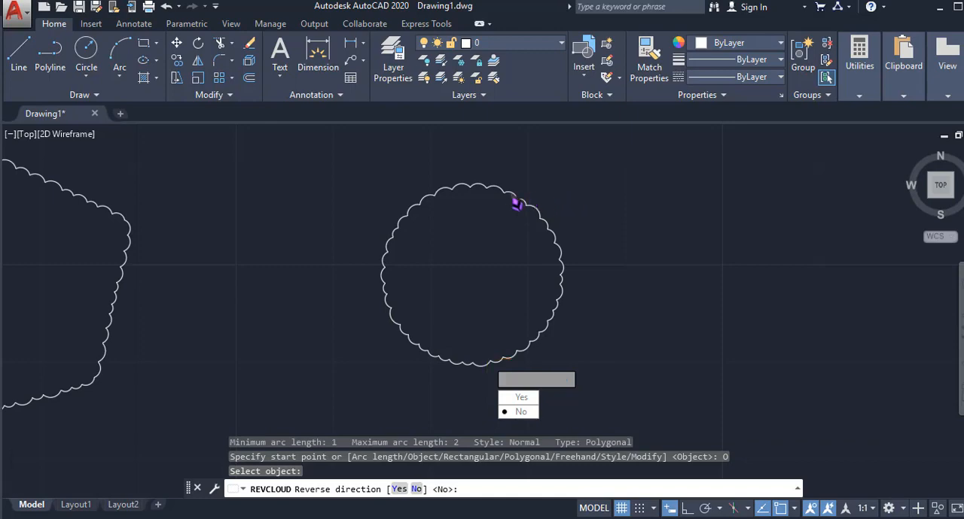
scroll(511, 192, "up", 2)
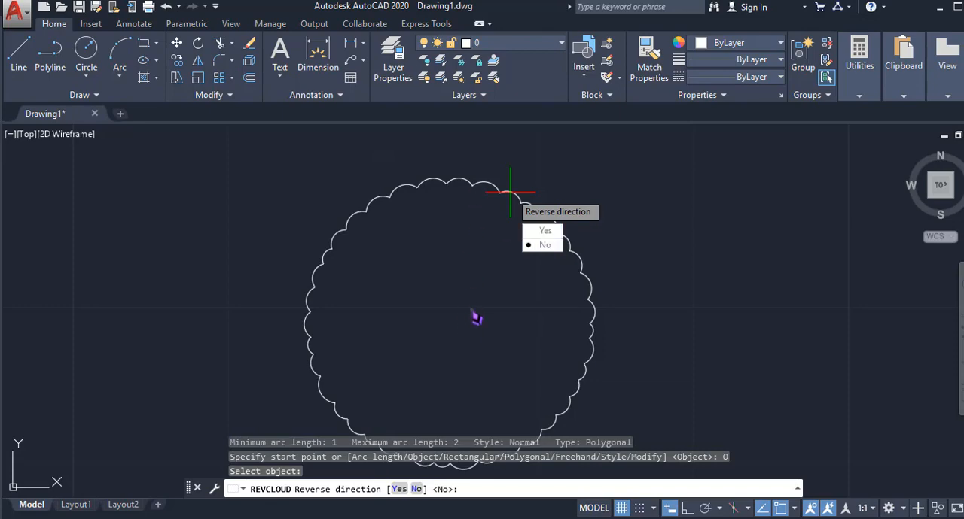
left_click(539, 235)
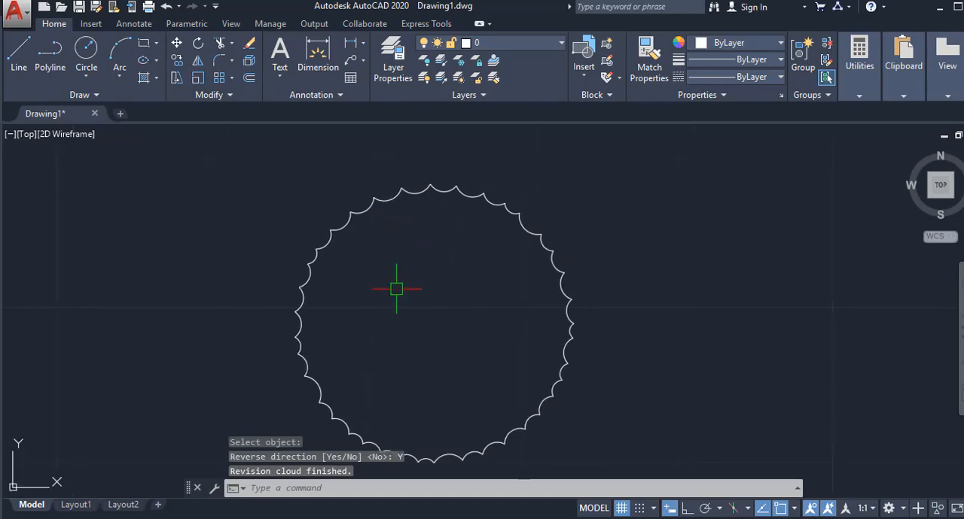
- Draw a closed freehand revision cloud as an arched, kidney-like shape to the right of the circular cloud
key("Return")
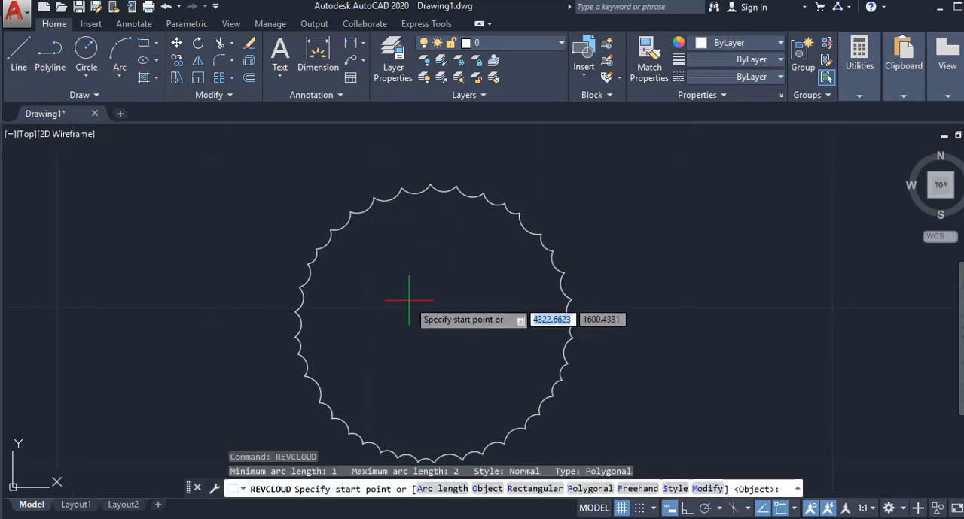
left_click(637, 489)
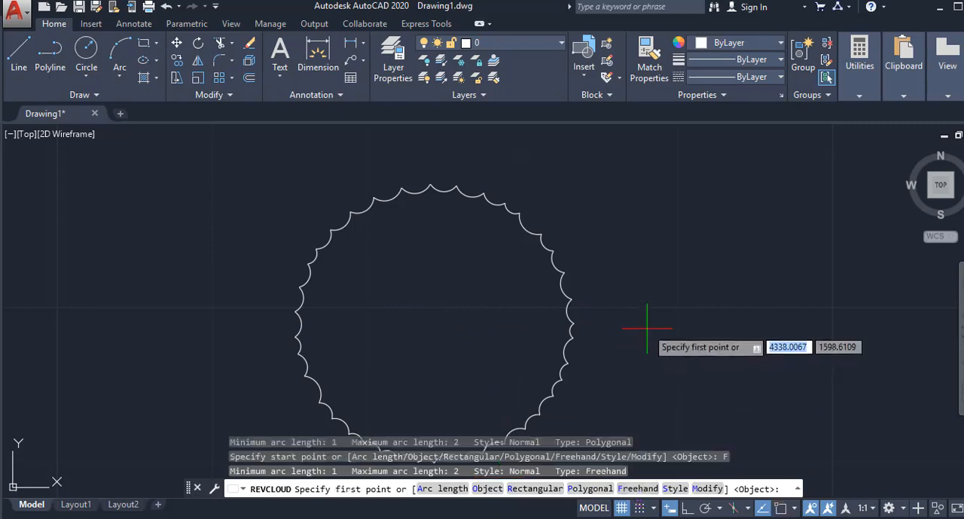
middle_click_drag(645, 327, 264, 237)
left_click(286, 210)
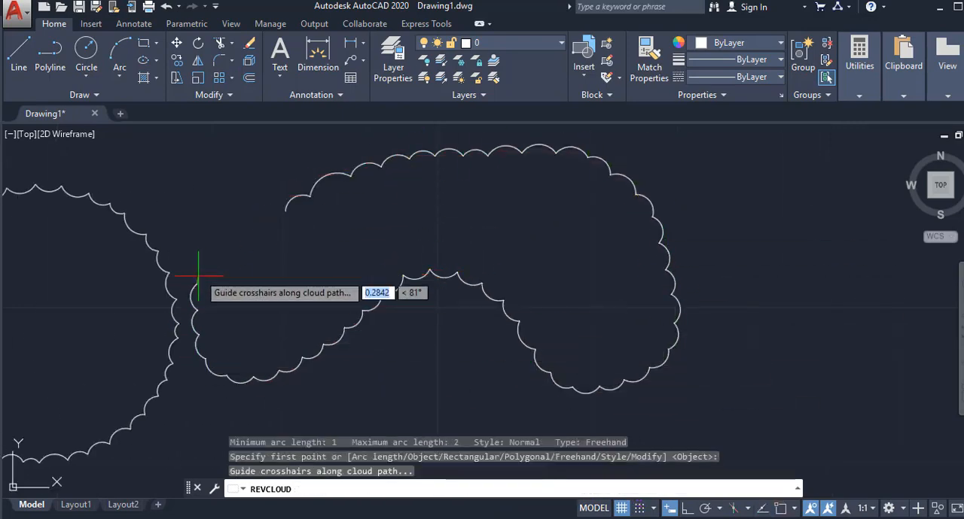
mouse_move(350, 233)
middle_mouse_down()
mouse_move(441, 248)
mouse_move(378, 263)
middle_mouse_up()
- Draw a small closed freehand revision cloud in the Calligraphy arc style to the right of the arched cloud
key("Return")
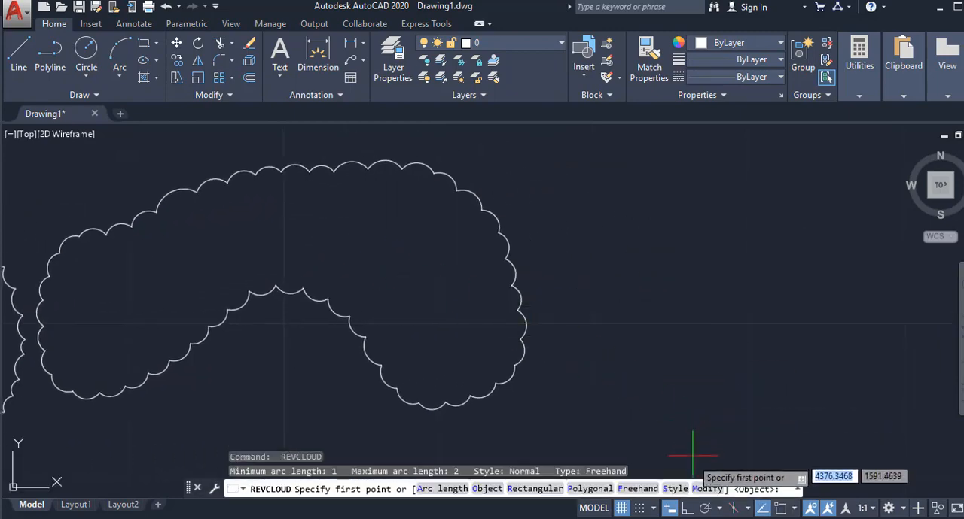
left_click(674, 489)
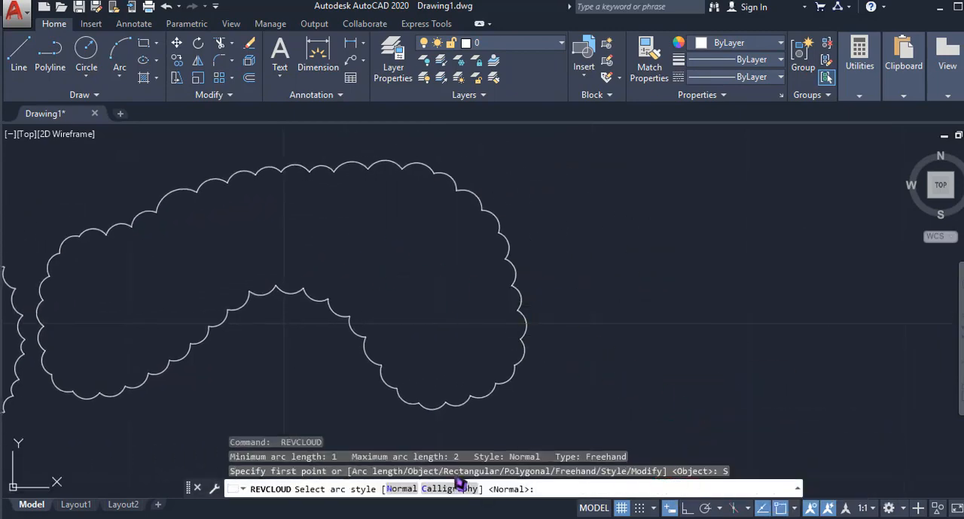
middle_click_drag(459, 306, 411, 270)
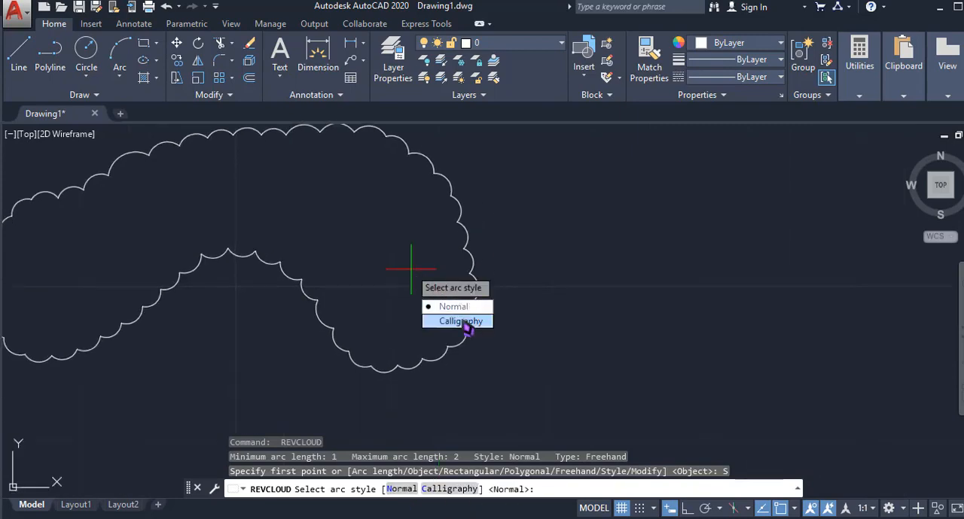
left_click(461, 323)
middle_click_drag(553, 323, 376, 301)
left_click(378, 320)
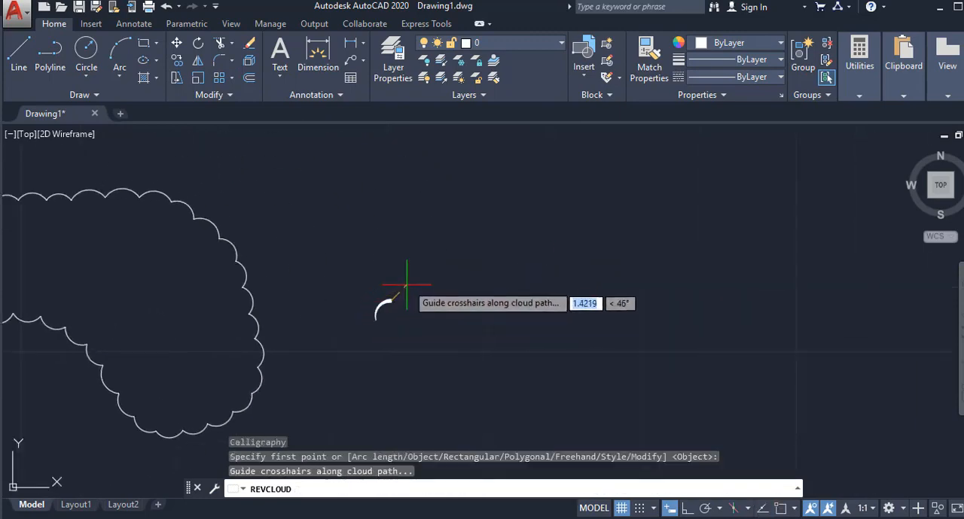
scroll(409, 276, "up", 3)
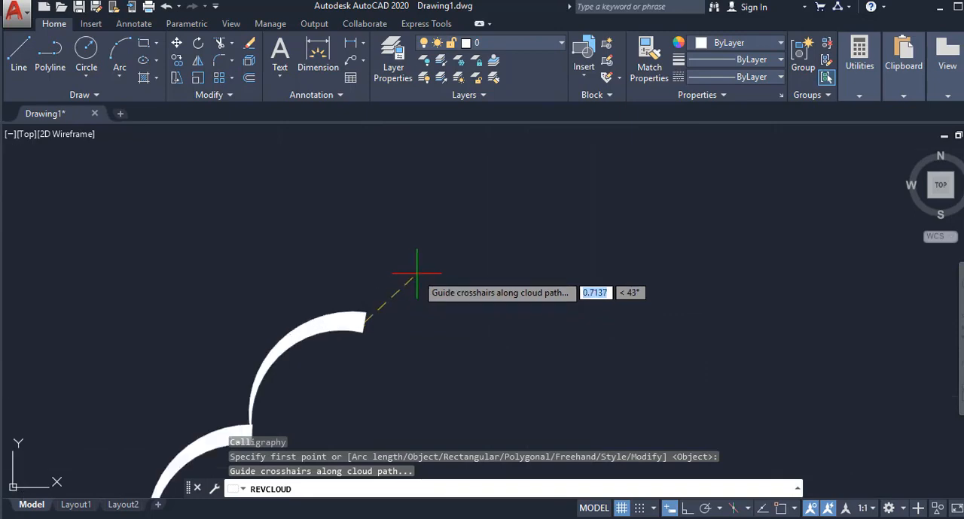
middle_click_drag(449, 265, 409, 196)
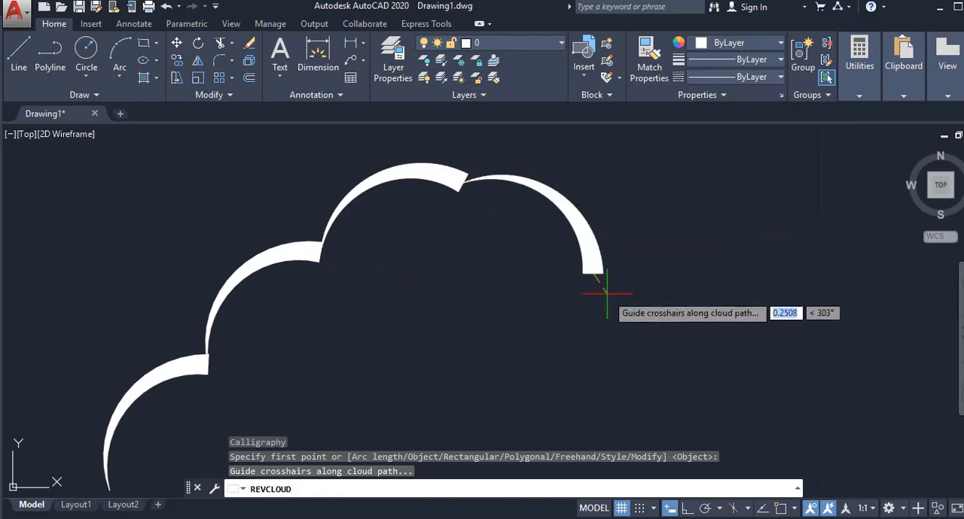
scroll(557, 208, "down", 5)
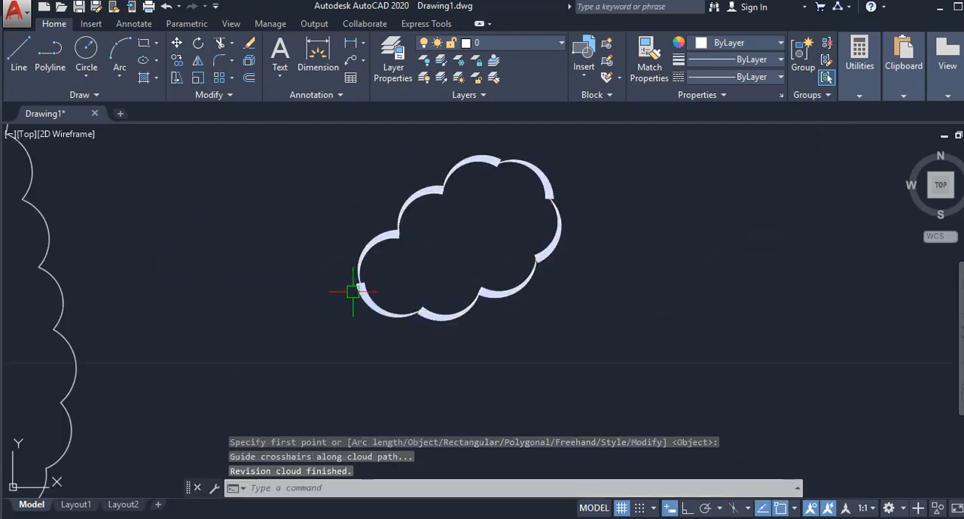
mouse_move(476, 238)
middle_mouse_down()
mouse_move(419, 275)
mouse_move(374, 279)
middle_mouse_up()
key("Return")
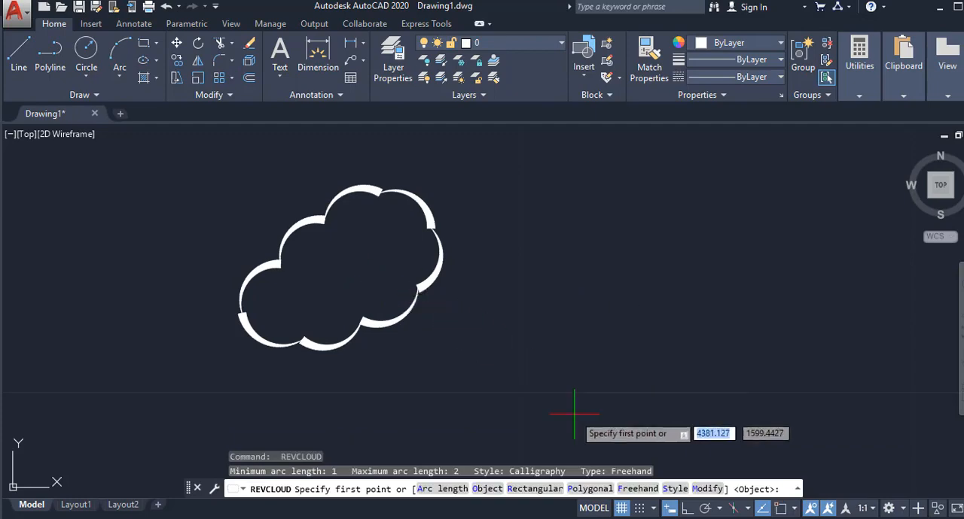
left_click(675, 490)
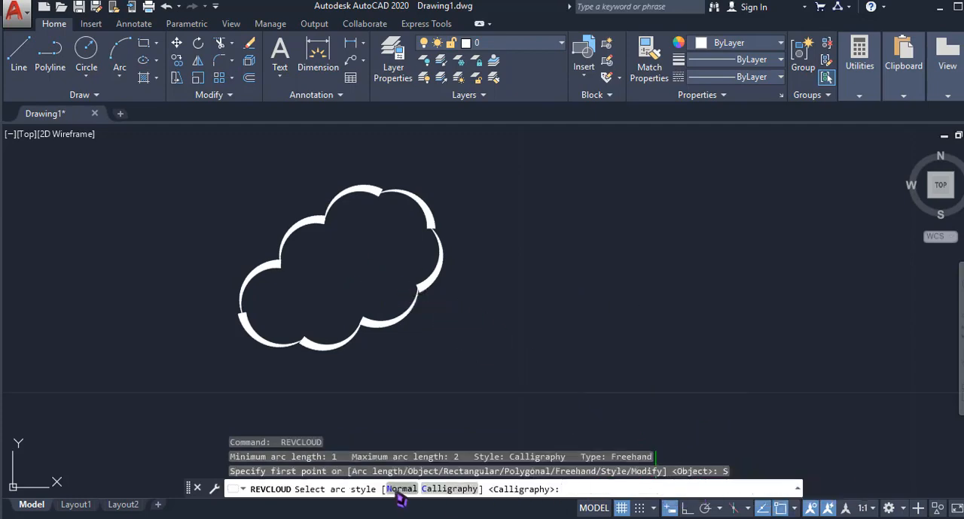
scroll(316, 213, "down", 3)
middle_click_drag(291, 203, 550, 256)
middle_click_drag(148, 250, 512, 216)
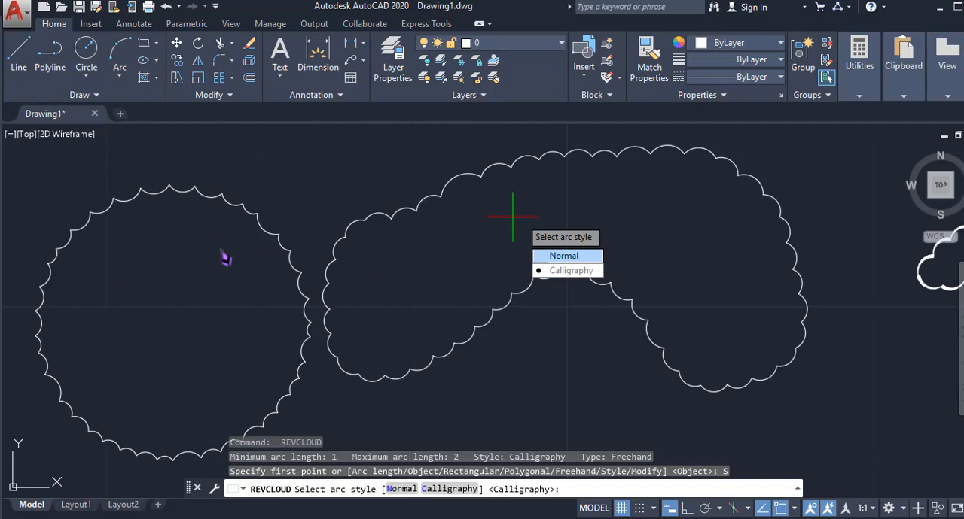
key("Escape")
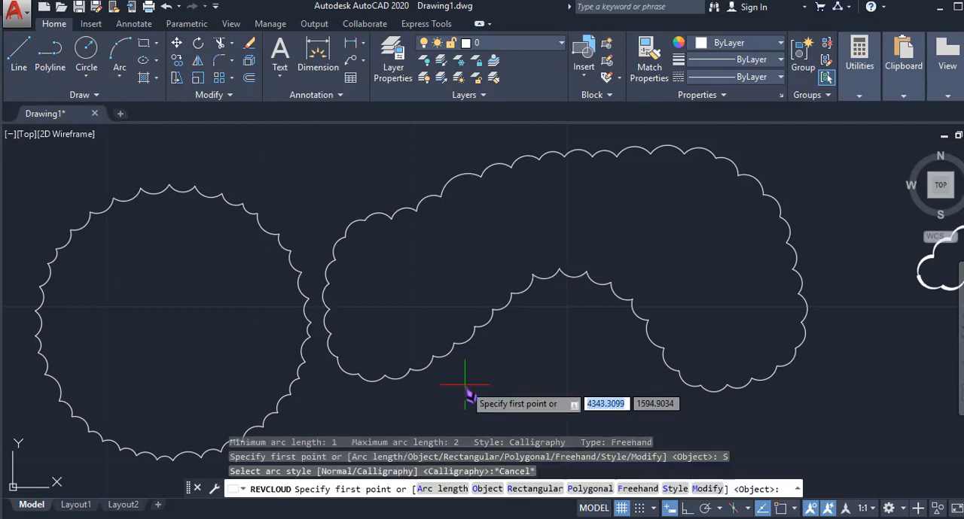
- Modify the arched cloud with REVCLOUD, adding a bulge below its inner arch, erasing the old arch section and keeping the arc direction
left_click(708, 489)
middle_click_drag(554, 330, 499, 306)
left_click(490, 264)
left_click(520, 384)
left_click(616, 373)
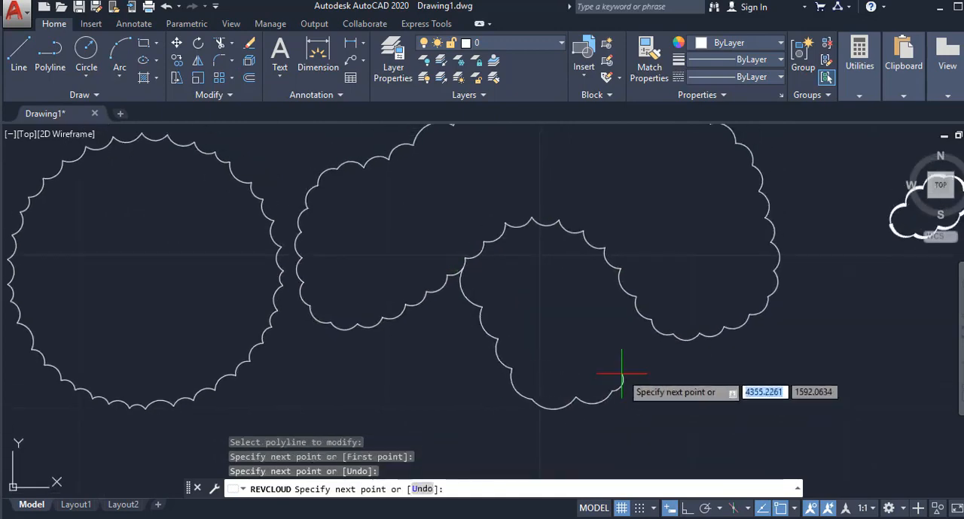
left_click(640, 320)
middle_click_drag(567, 290, 558, 307)
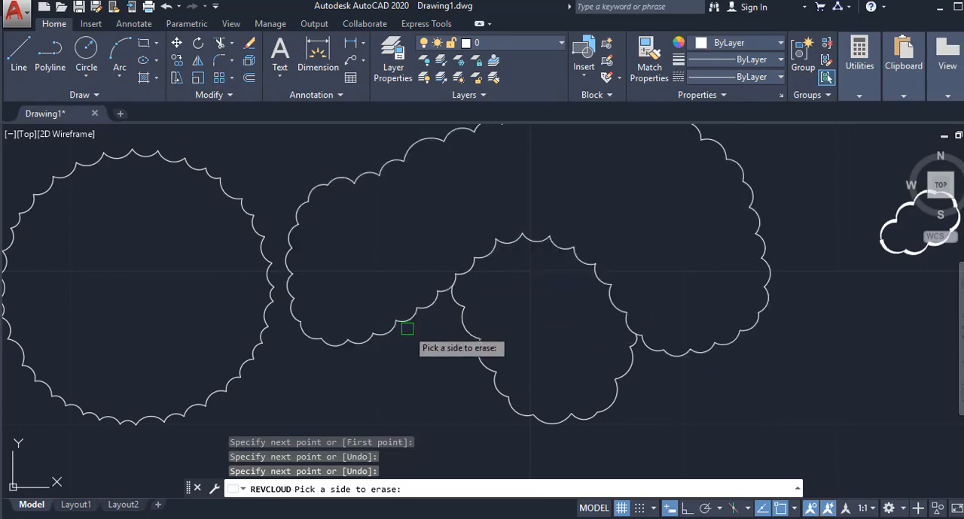
left_click(513, 239)
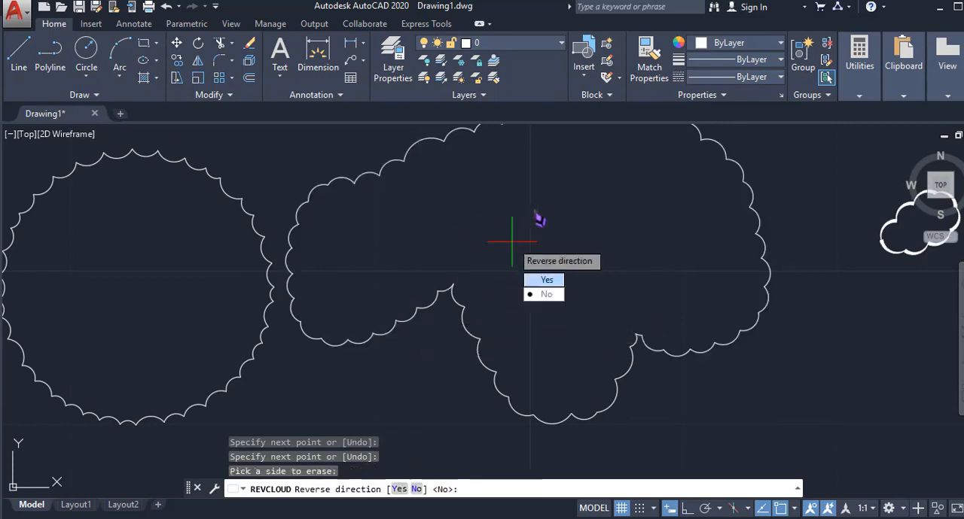
left_click(546, 297)
- Modify the arched cloud again from a new first point on its left edge, replacing its upper-left outline and reversing the arc direction
key("Return")
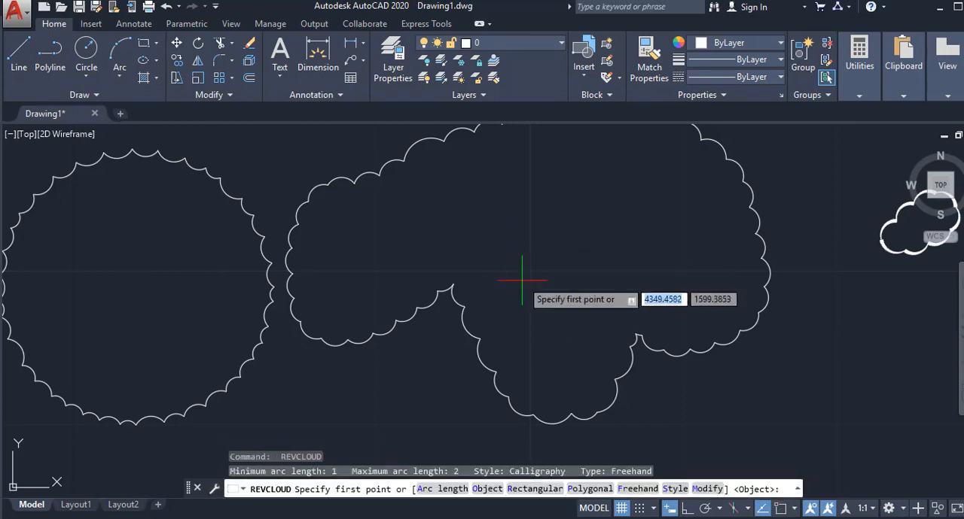
left_click(707, 489)
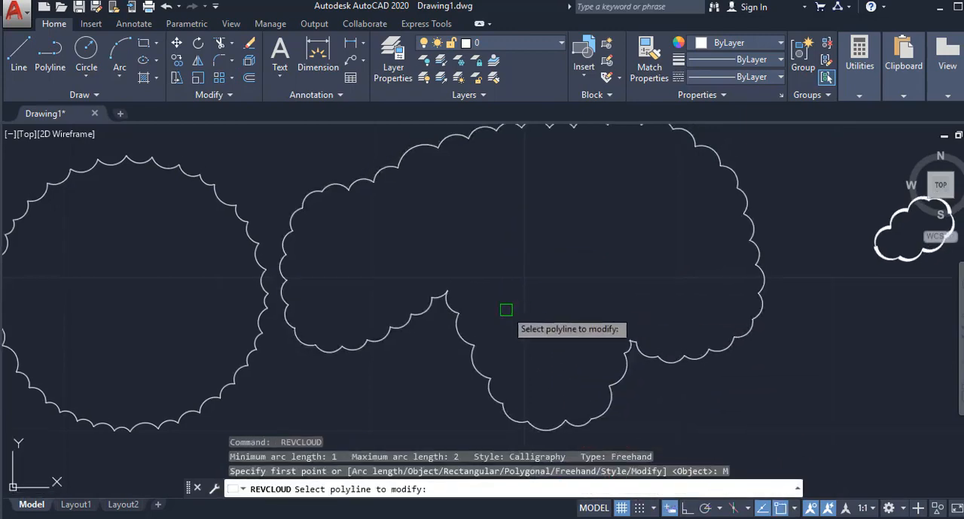
left_click(399, 313)
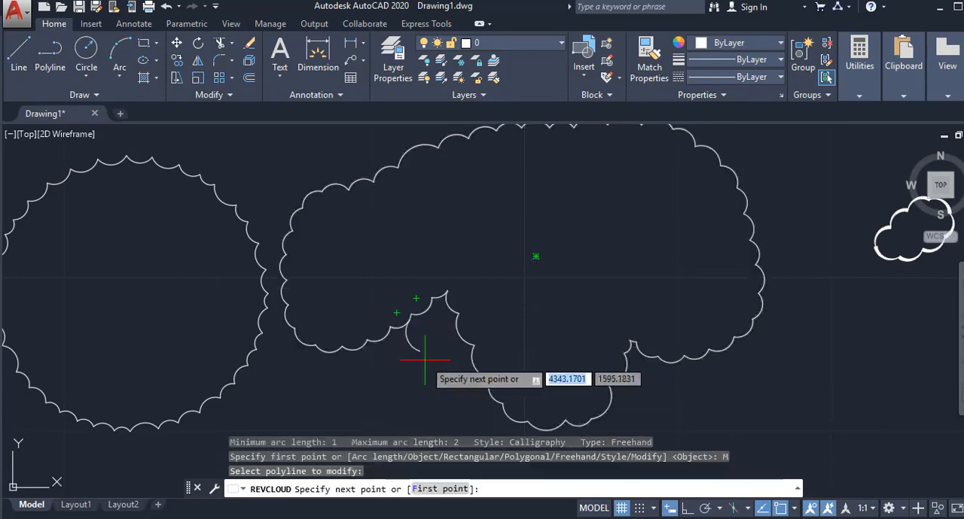
left_click(444, 490)
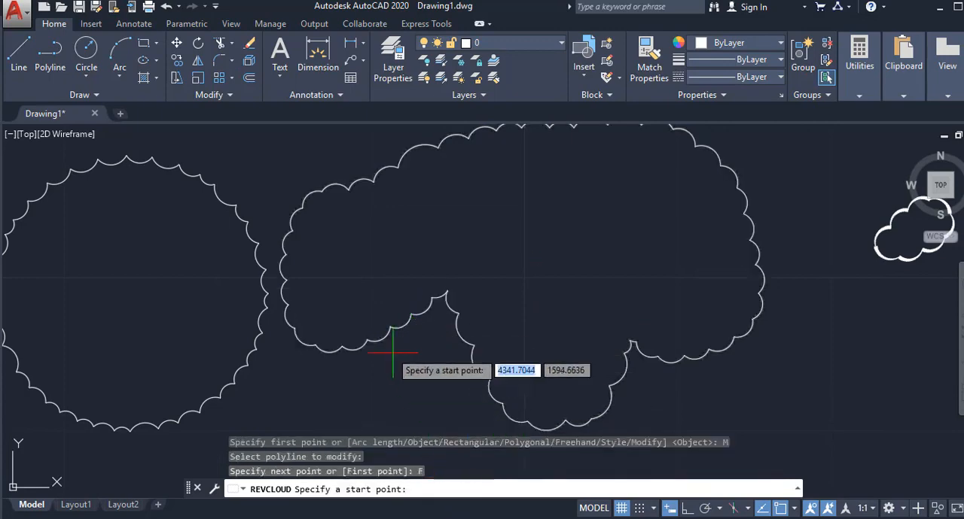
left_click(286, 253)
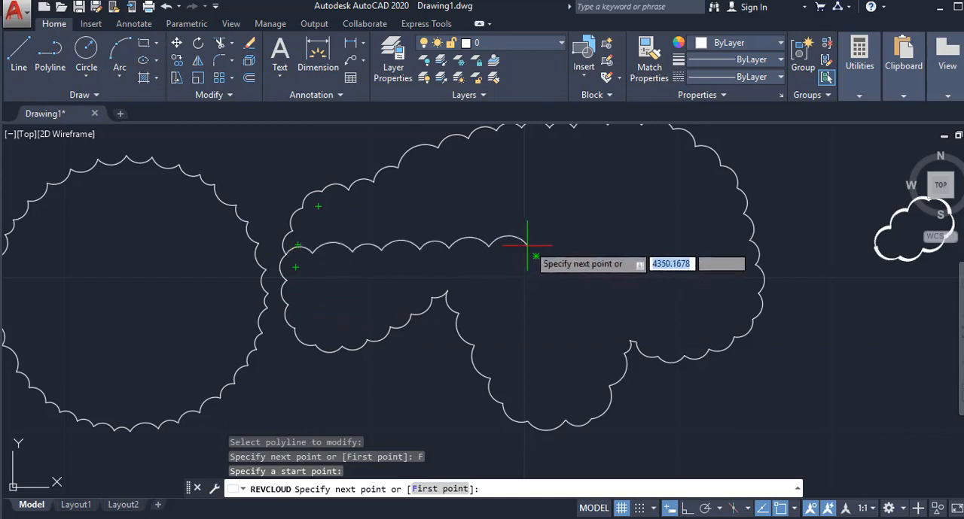
left_click(573, 197)
scroll(565, 175, "up", 2)
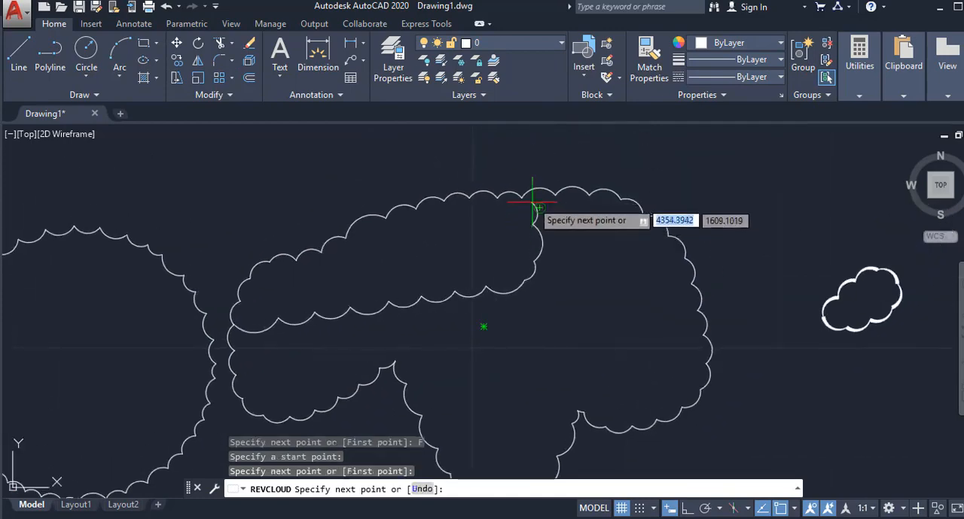
left_click(536, 196)
left_click(471, 197)
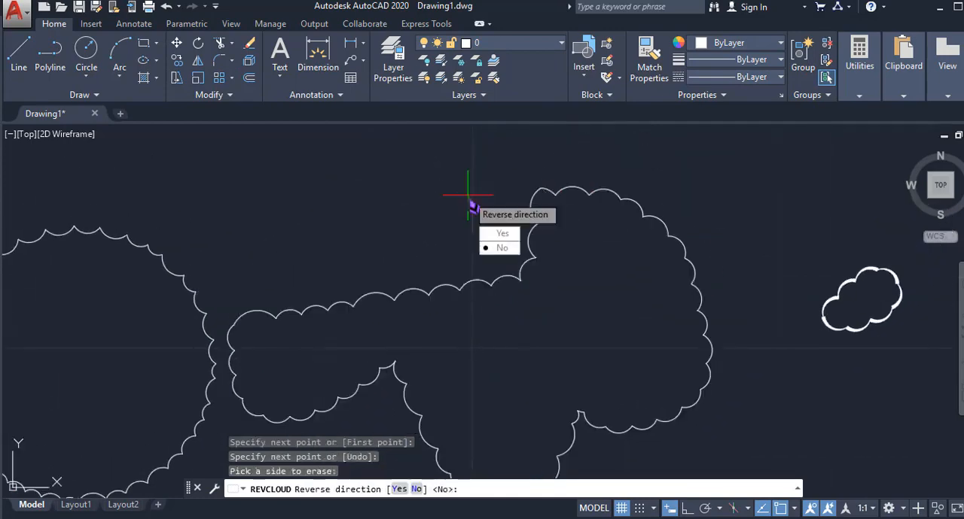
mouse_move(468, 195)
middle_mouse_down()
mouse_move(454, 197)
mouse_move(459, 180)
middle_mouse_up()
left_click(496, 216)
middle_click_drag(534, 219, 510, 201)
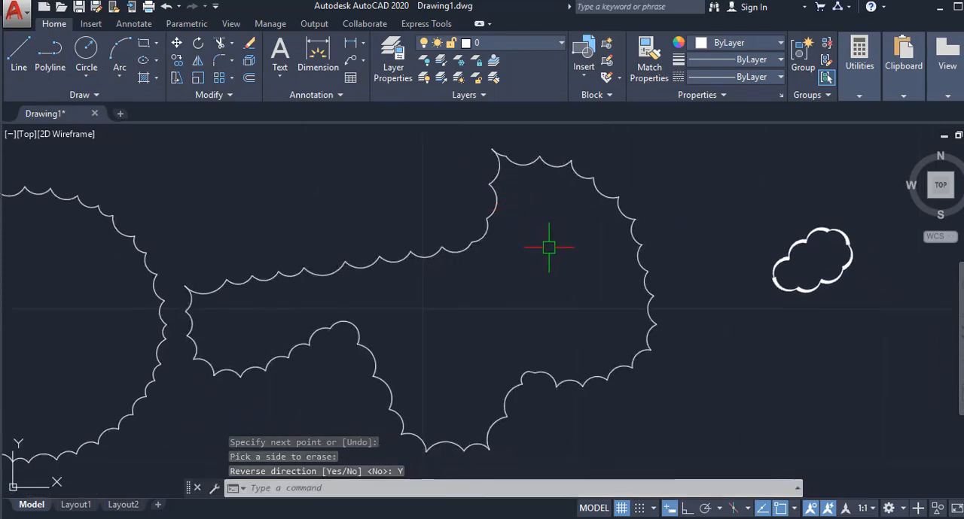
- Erase the polygonal, circular, modified freehand and calligraphy revision clouds together
scroll(549, 247, "down", 4)
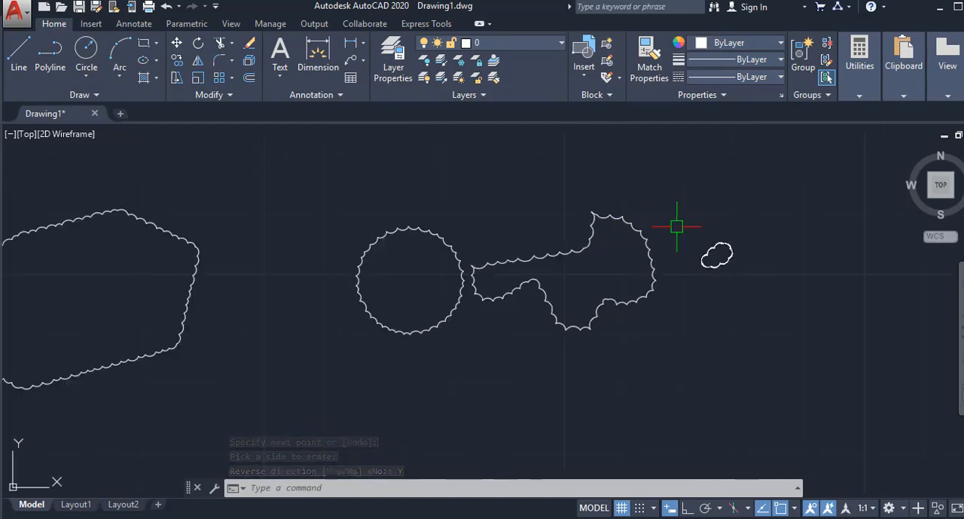
scroll(676, 227, "down", 4)
left_click(770, 209)
left_click(343, 382)
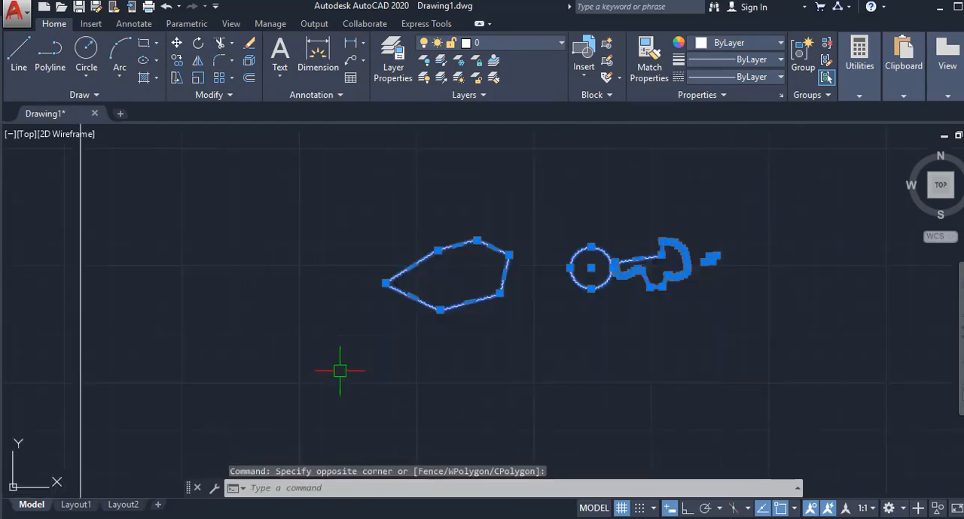
key("Delete")
- In Layout1, turn off the viewport's grid, centre the floor plan inside the viewport and return to paper space
scroll(401, 312, "down", 4)
middle_click_drag(417, 275, 519, 330)
scroll(468, 308, "up", 1)
middle_click_drag(469, 309, 431, 338)
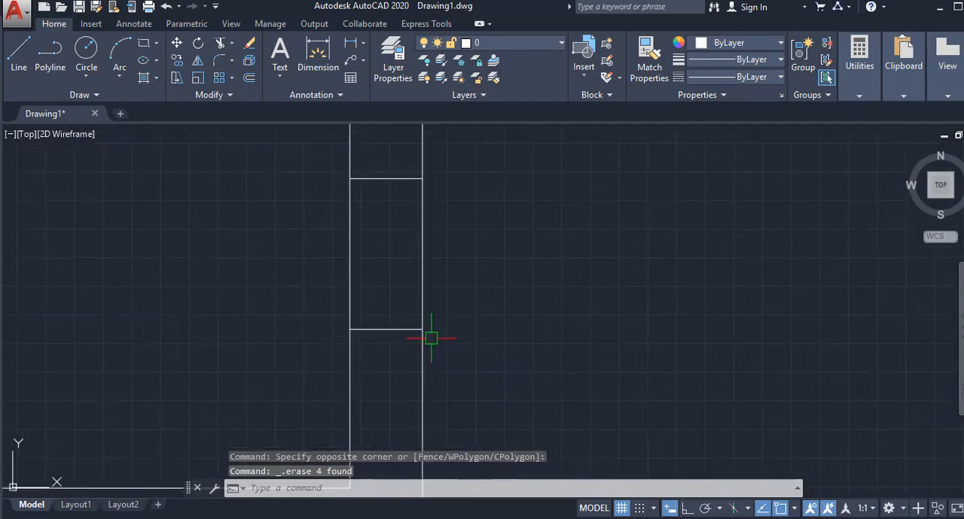
scroll(431, 338, "down", 4)
middle_click_drag(560, 339, 585, 284)
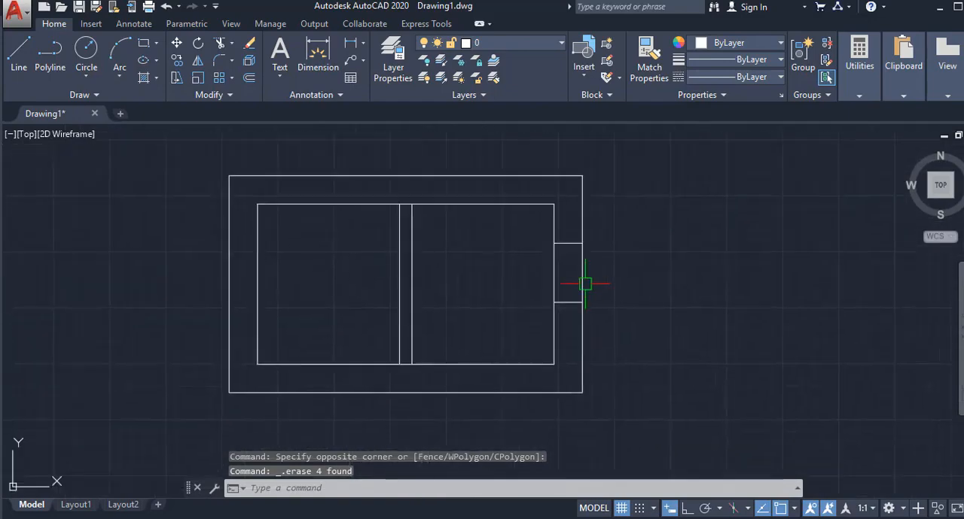
left_click(85, 506)
double_click(459, 287)
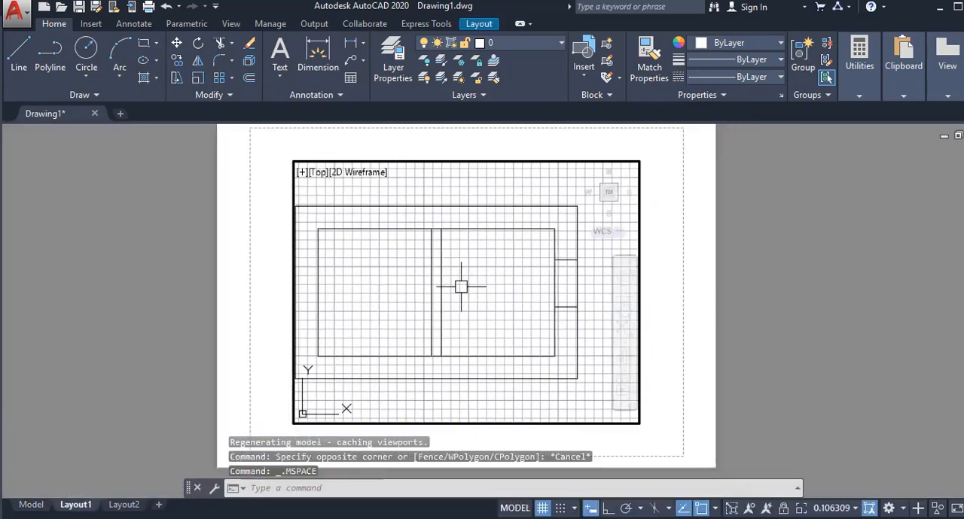
key("F7")
middle_click_drag(502, 287, 527, 297)
double_click(673, 260)
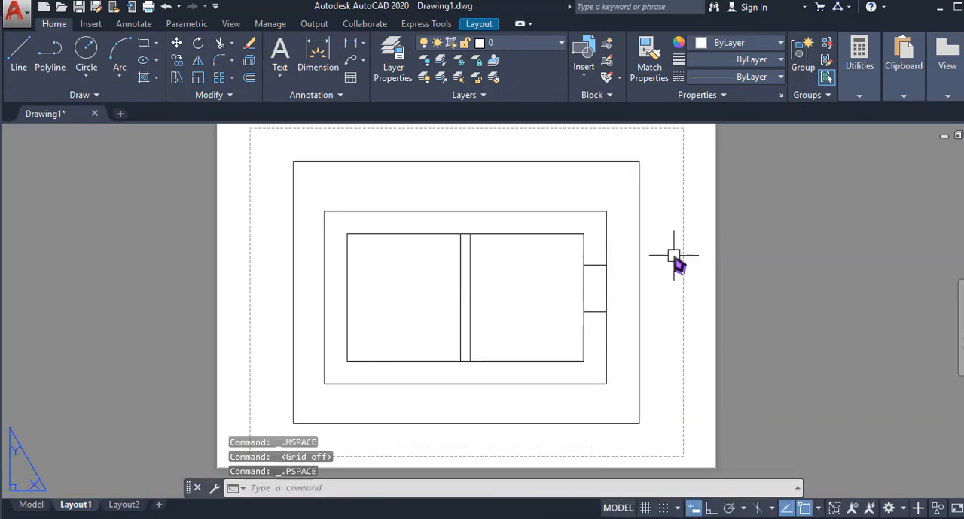
- Export the current layout as a DWF file named "trail 1" on the Desktop
middle_click_drag(647, 267, 620, 268)
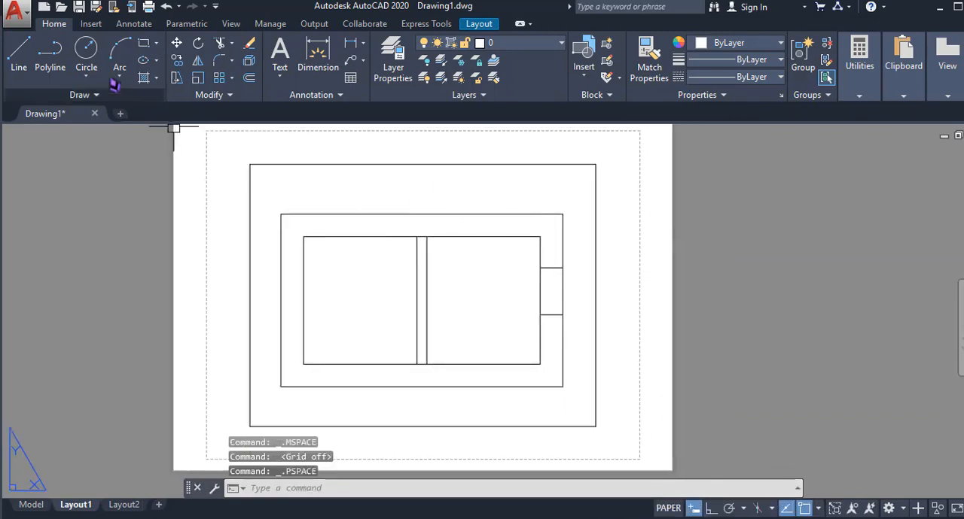
left_click(15, 12)
mouse_move(70, 267)
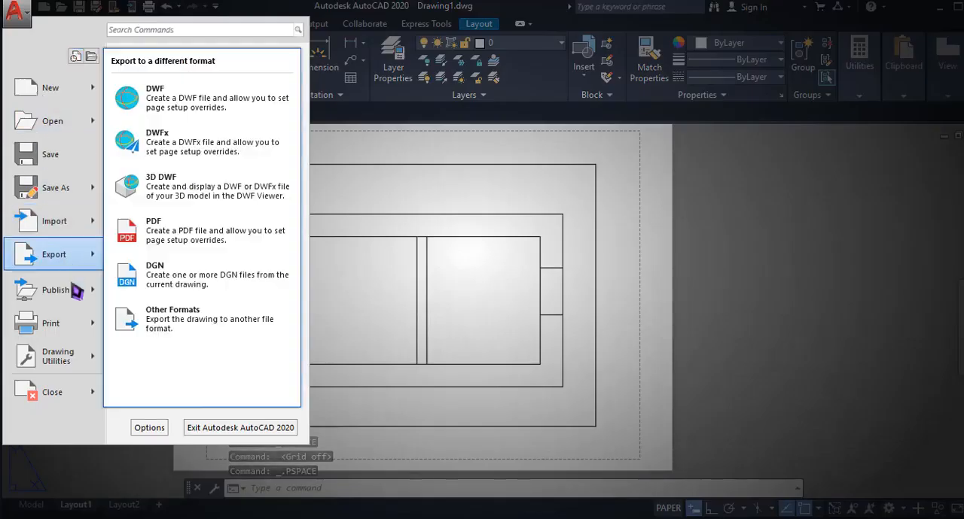
left_click(147, 157)
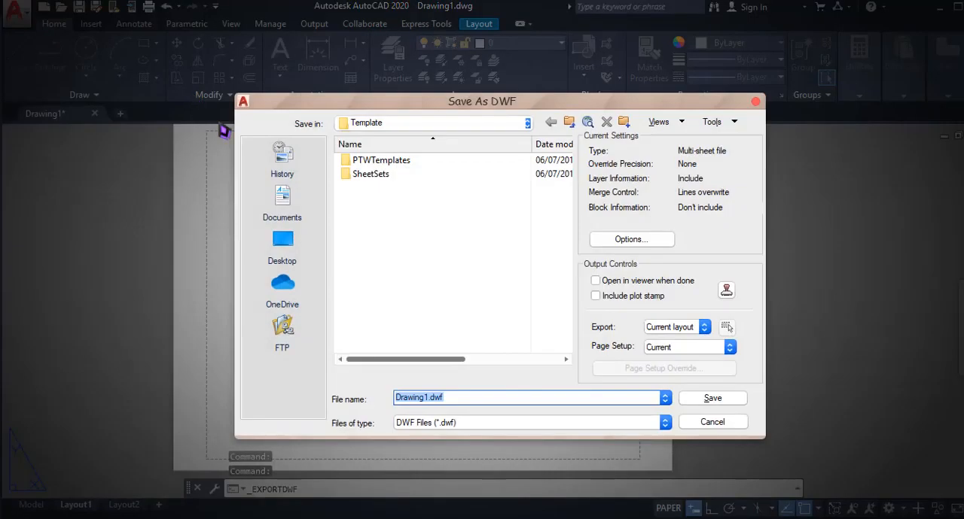
left_click(289, 253)
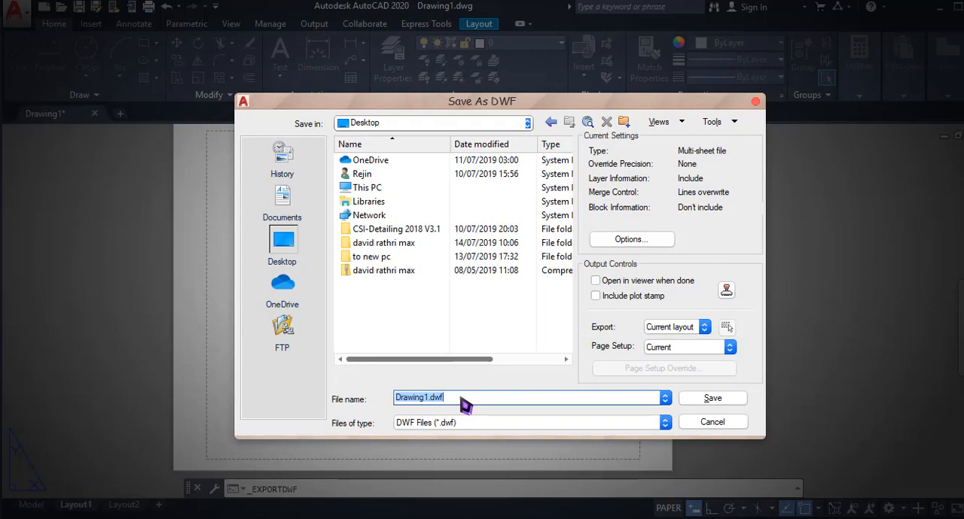
type("trail 1")
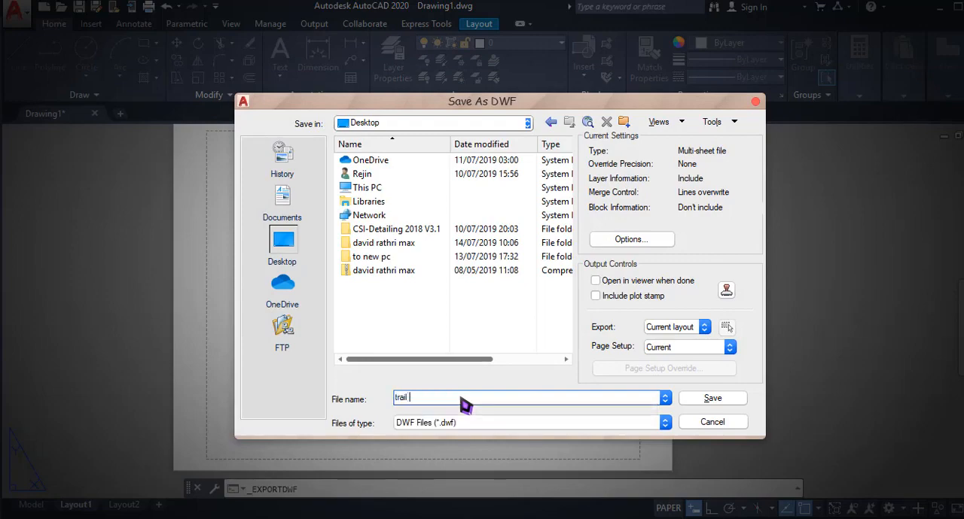
left_click(697, 402)
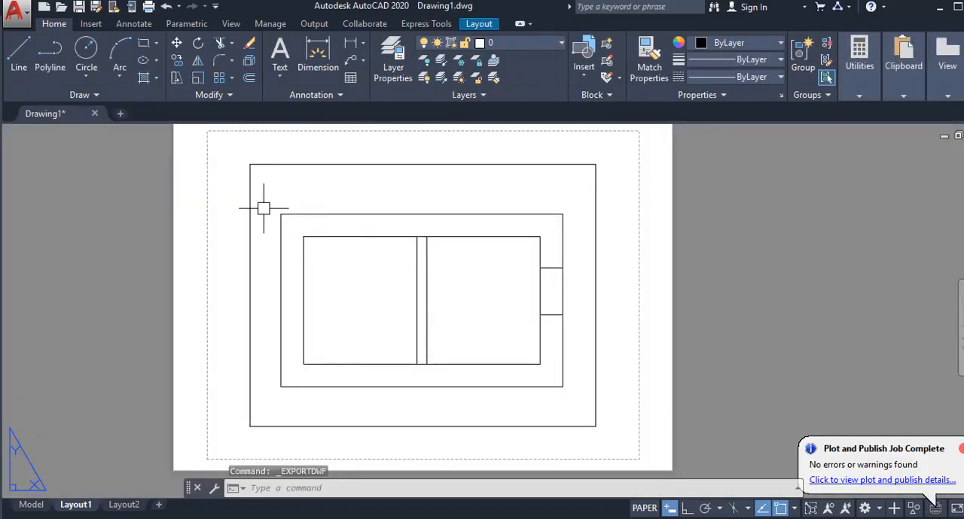
- Save the drawing as "trail 1" in the Documents folder in AutoCAD 2018 Drawing format
left_click(78, 7)
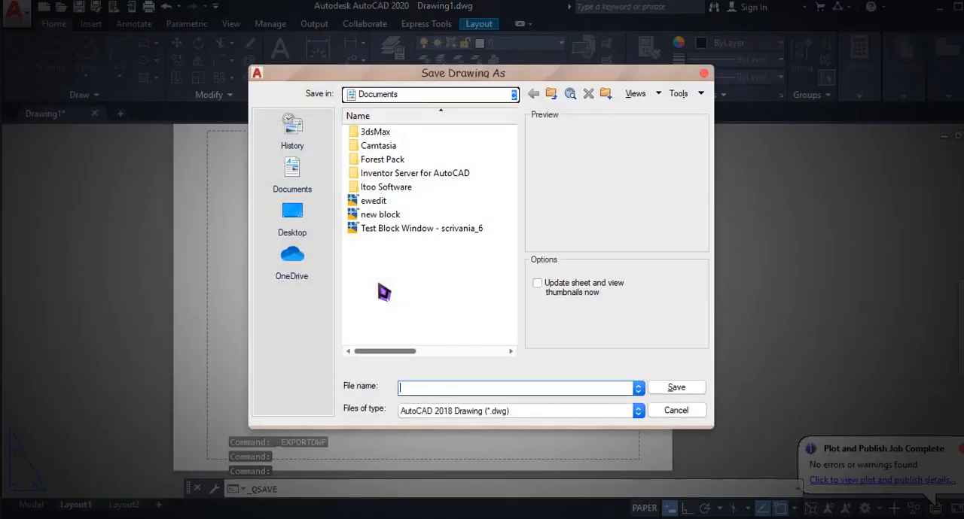
type("trail 1")
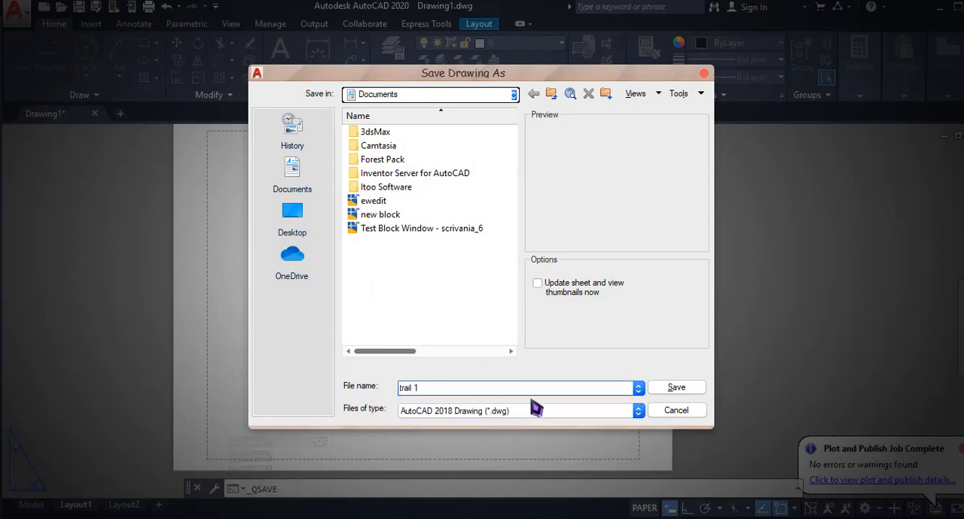
left_click(699, 385)
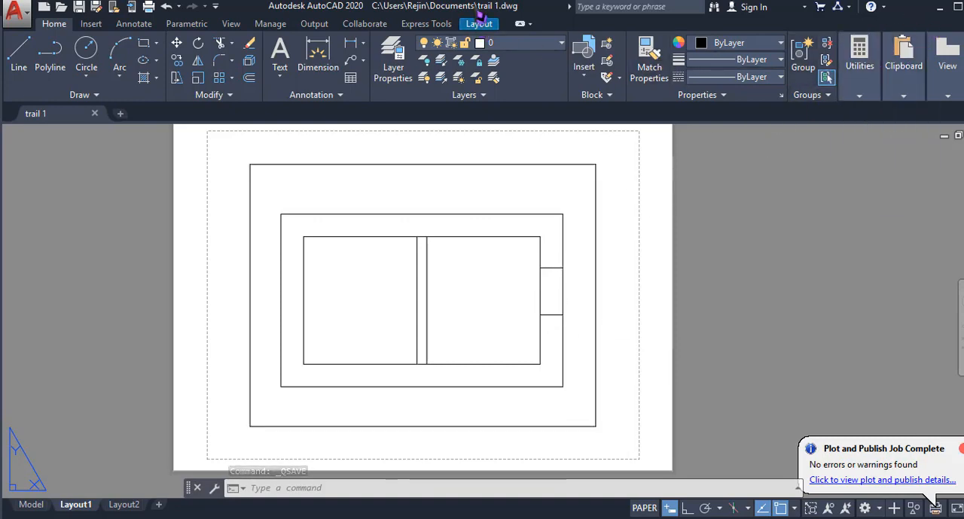
- Switch to Autodesk Design Review from the desktop and open the exported "trail 1" DWF file
key("alt")
key("super+d")
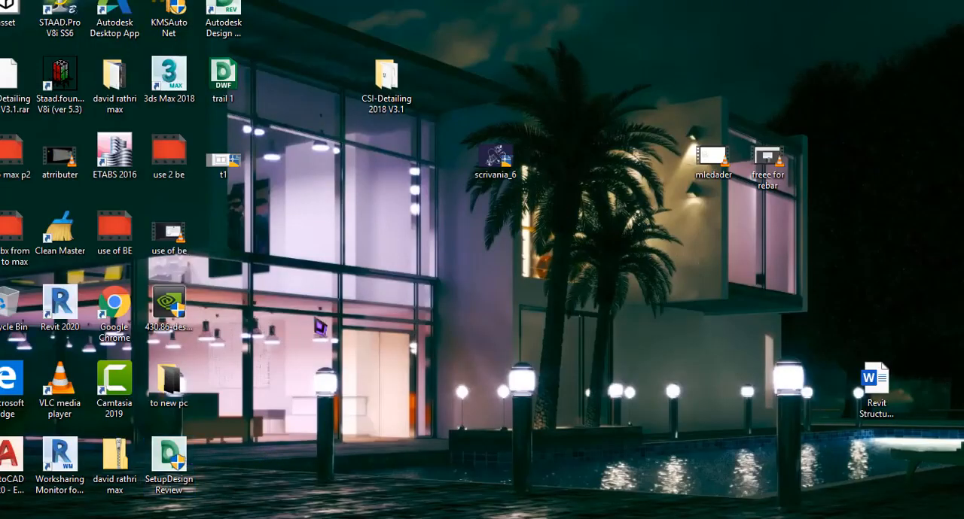
left_click_drag(223, 12, 462, 255)
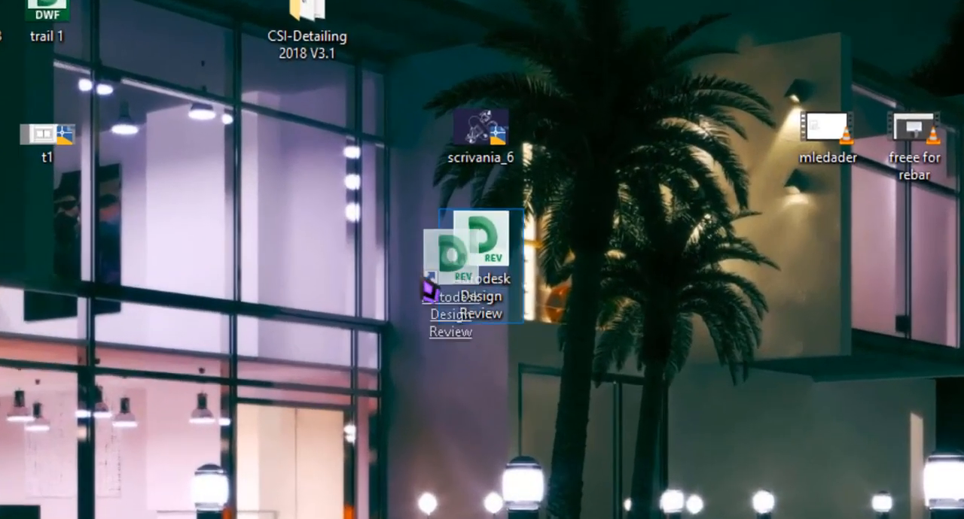
left_click_drag(427, 288, 289, 232)
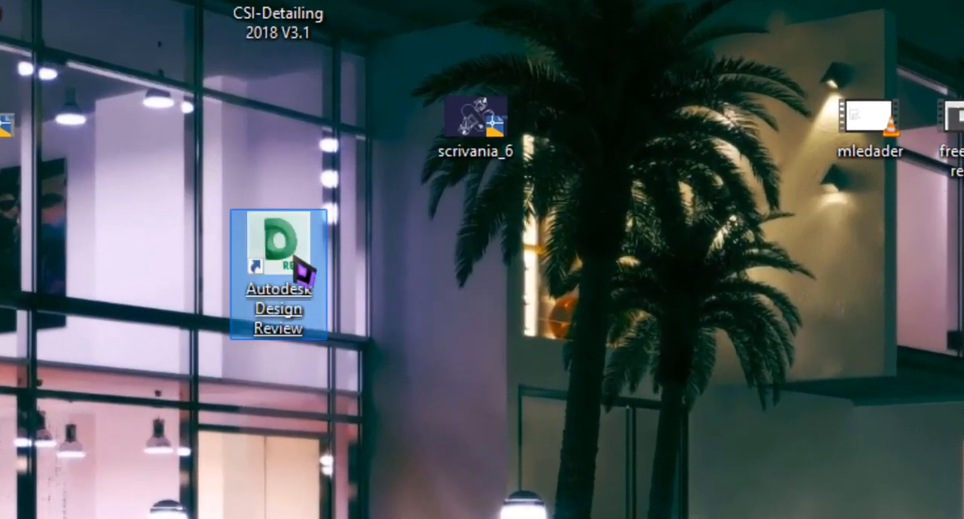
double_click(304, 270)
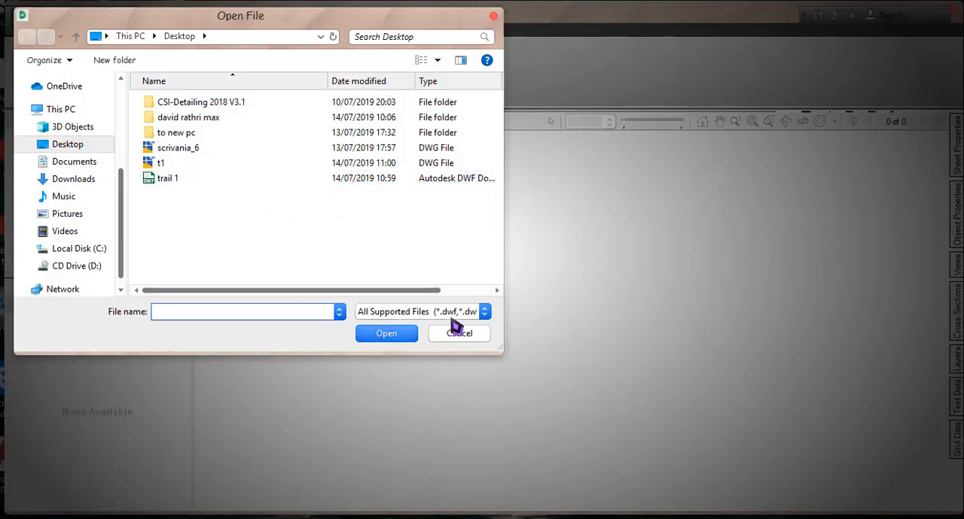
double_click(181, 180)
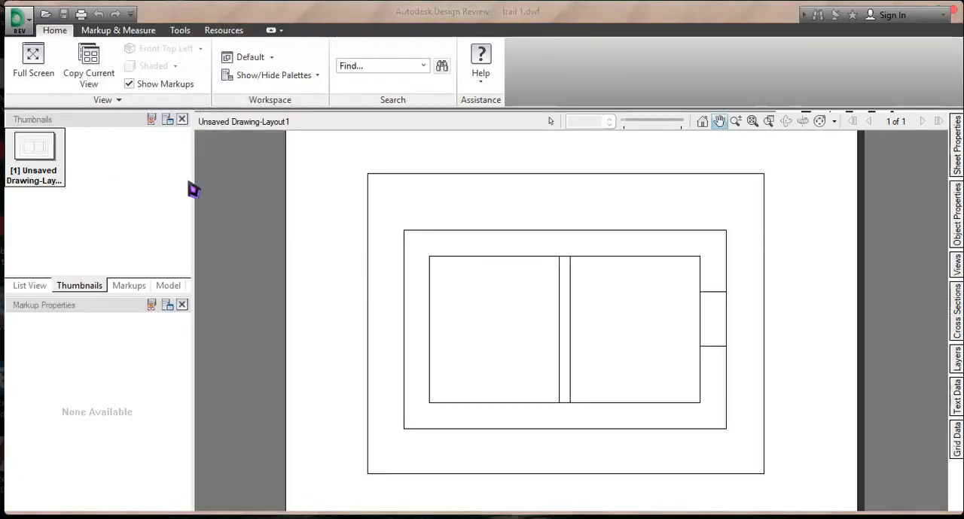
- Add a rectangle callout reading "trim here" that points to the upper end of the central wall
left_click_drag(563, 235, 495, 236)
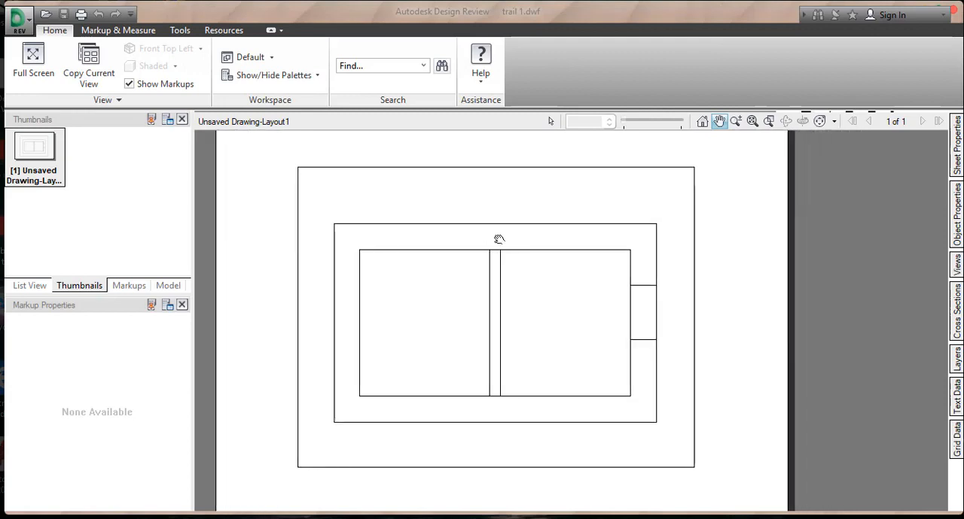
scroll(486, 236, "up", 2)
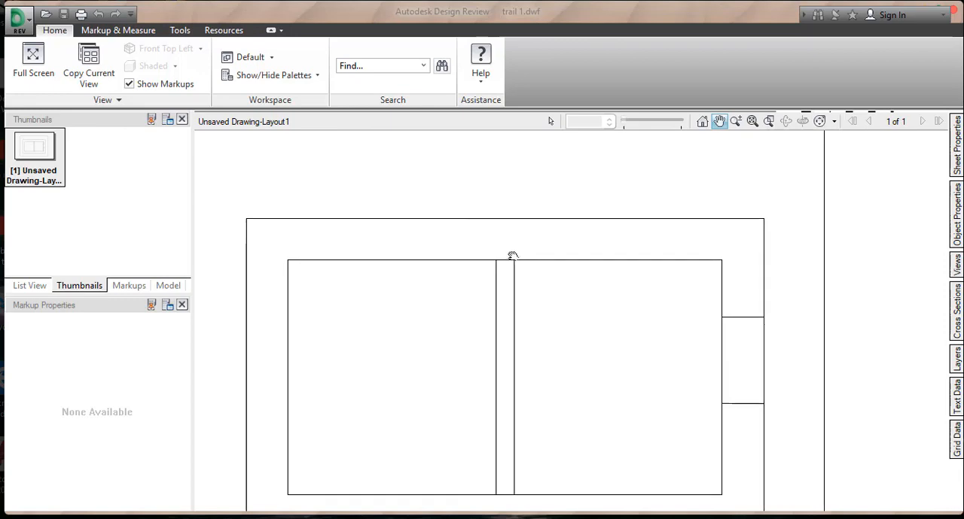
left_click(136, 34)
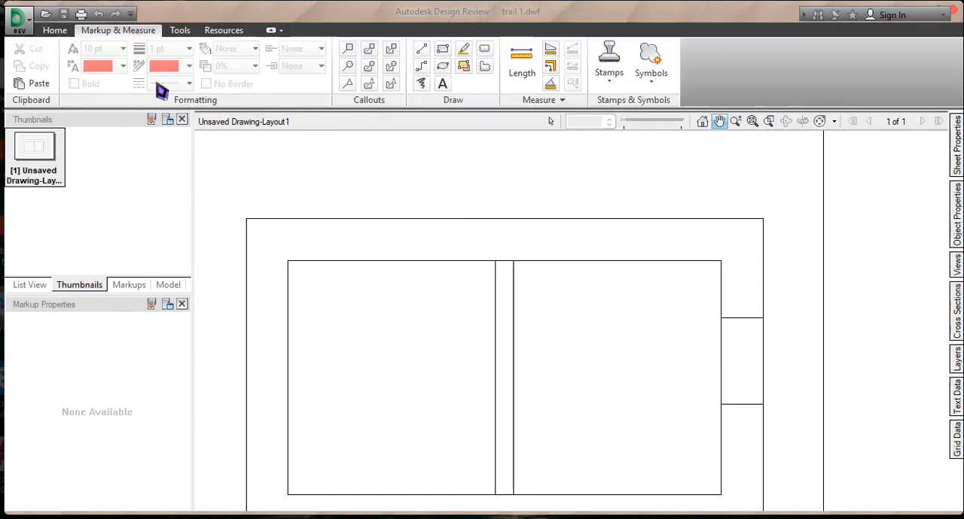
left_click(349, 51)
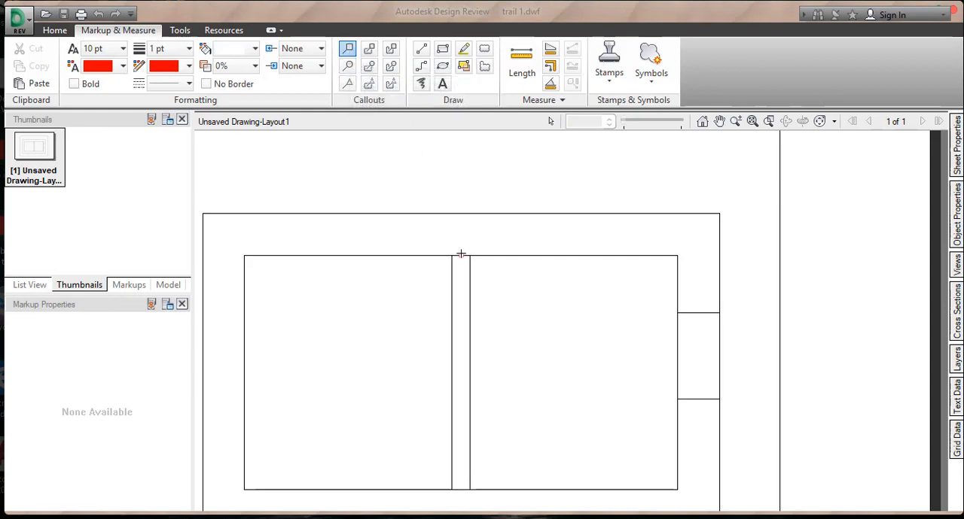
left_click_drag(460, 255, 521, 179)
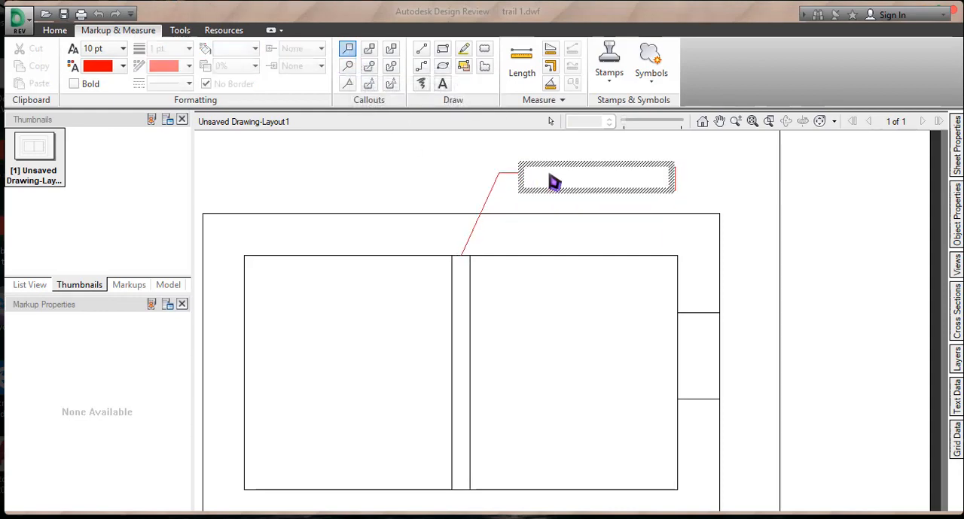
type("trim here")
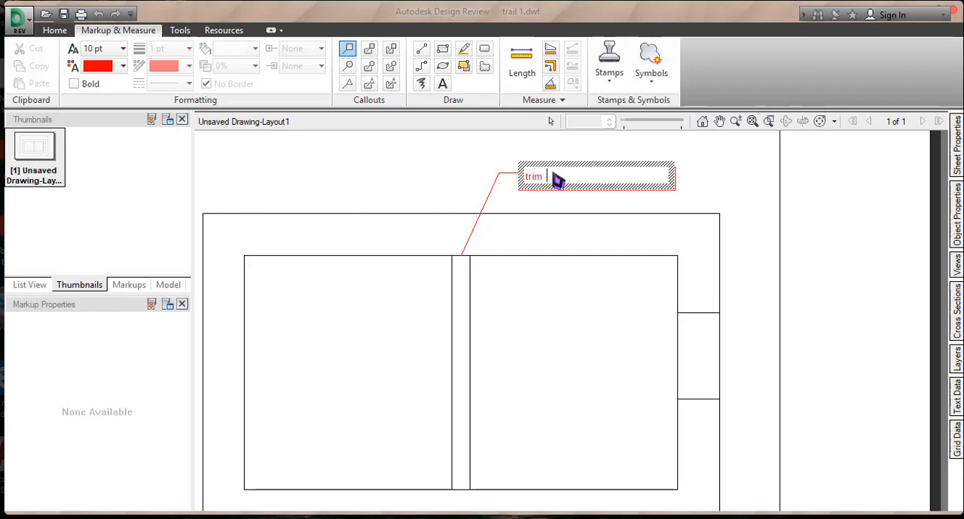
left_click(491, 184)
left_click(234, 168)
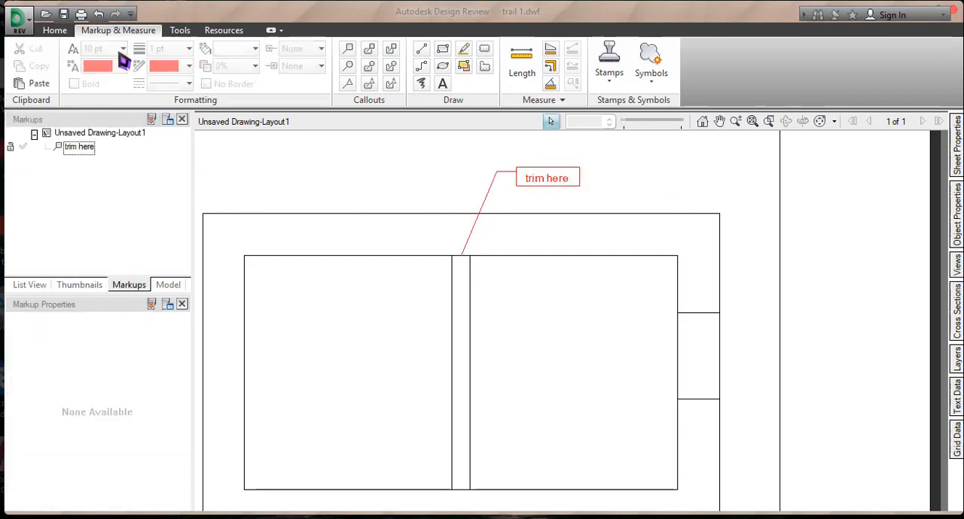
- Add a rectangle callout with a rectangle cloud around the opening in the plan's right-hand wall, with the text "thinner"
middle_click_drag(571, 283, 433, 222)
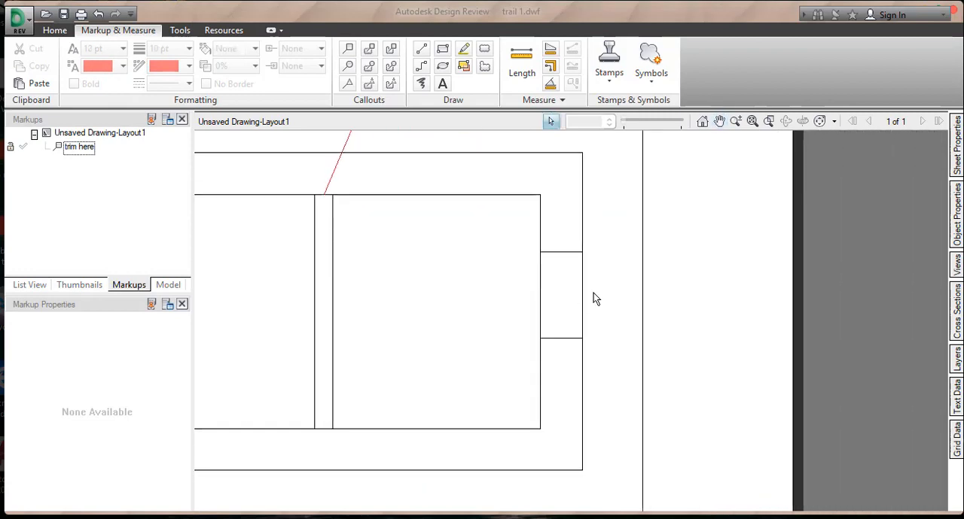
left_click(369, 49)
middle_click_drag(555, 266, 508, 264)
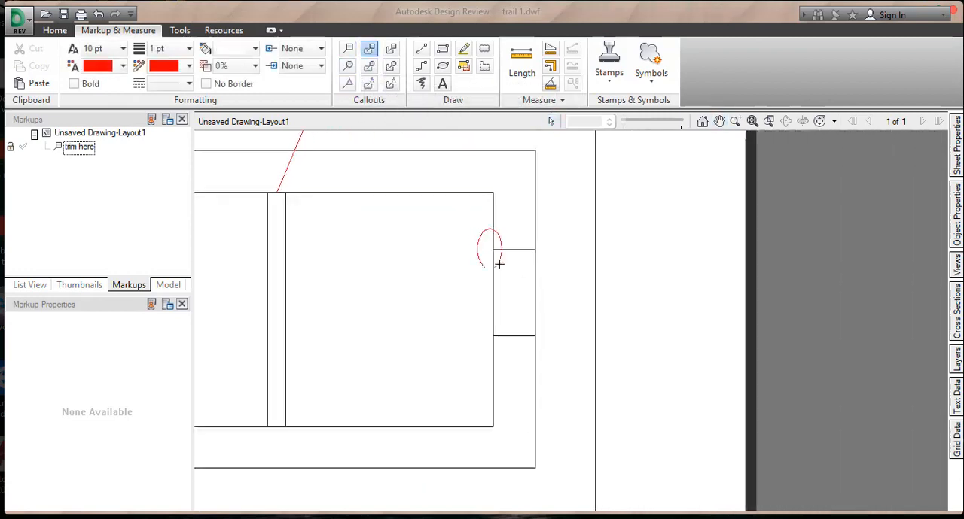
left_click_drag(499, 264, 551, 351)
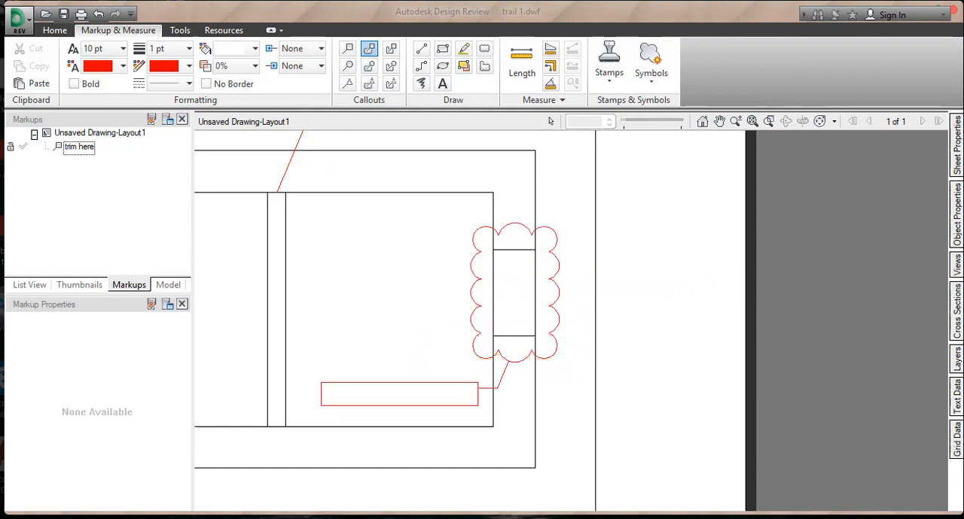
left_click(351, 393)
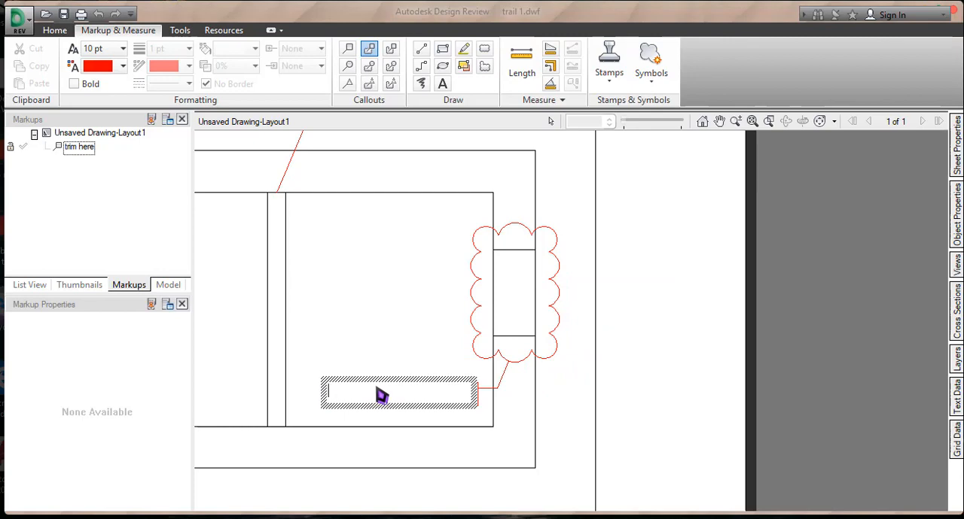
type("tri")
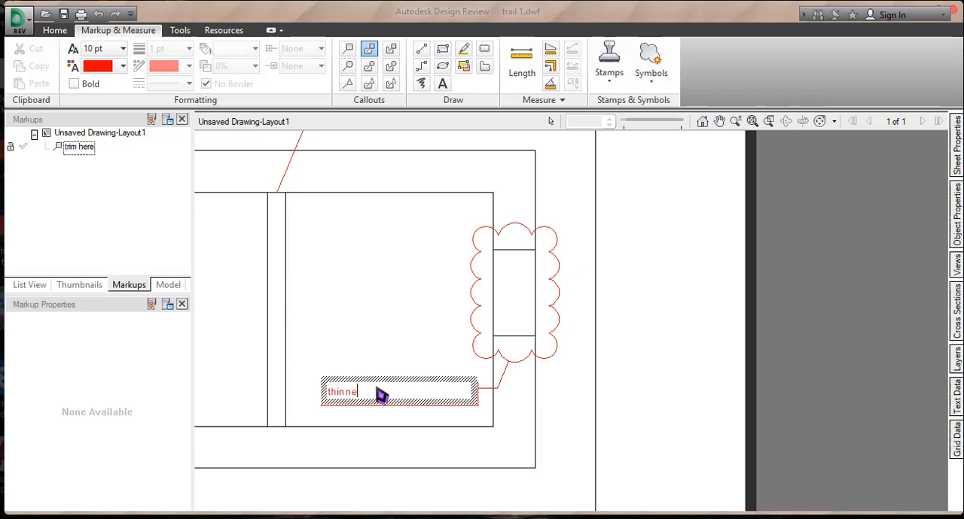
left_click(372, 338)
middle_click_drag(395, 342, 457, 327)
left_click(337, 236)
mouse_move(360, 238)
middle_mouse_down()
mouse_move(386, 259)
mouse_move(375, 262)
middle_mouse_up()
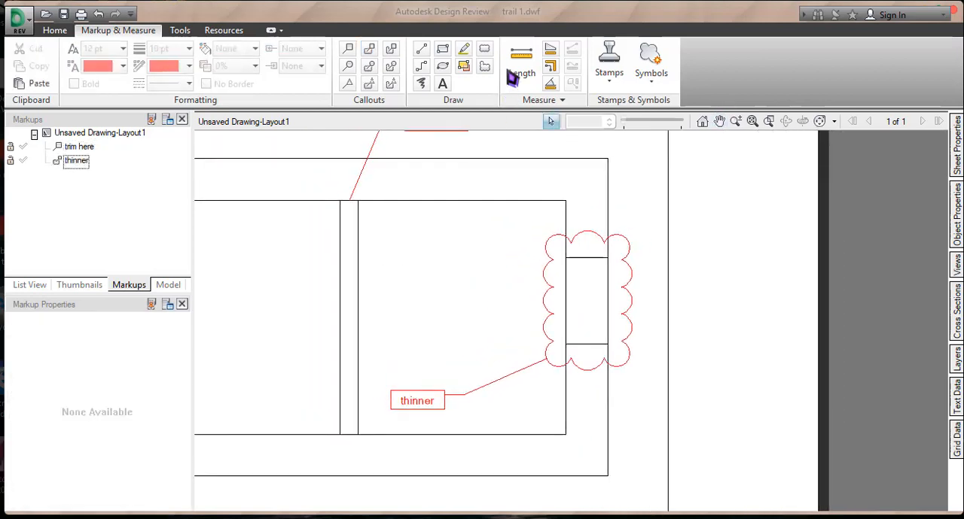
- Measure the central wall's width at its upper end with a Length dimension markup
left_click(525, 63)
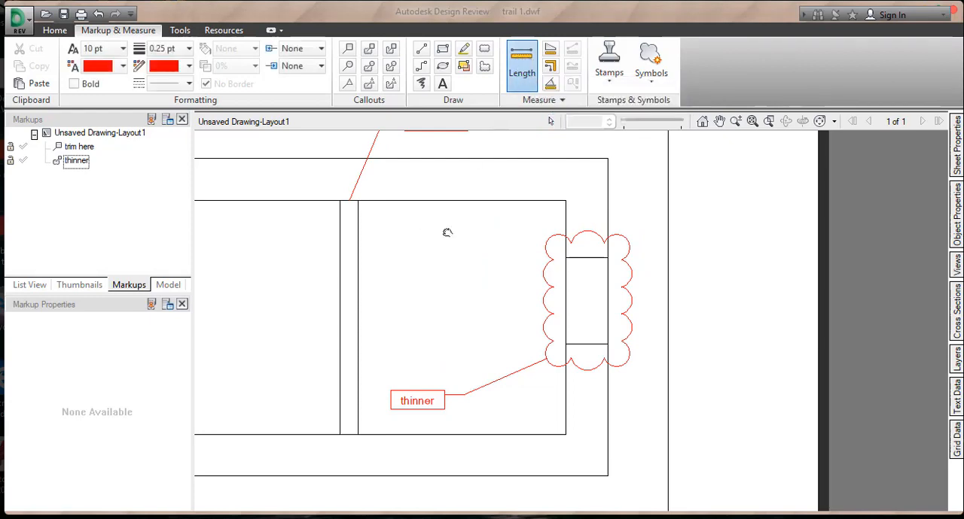
middle_click_drag(447, 232, 651, 236)
middle_click_drag(527, 272, 498, 256)
left_click(513, 259)
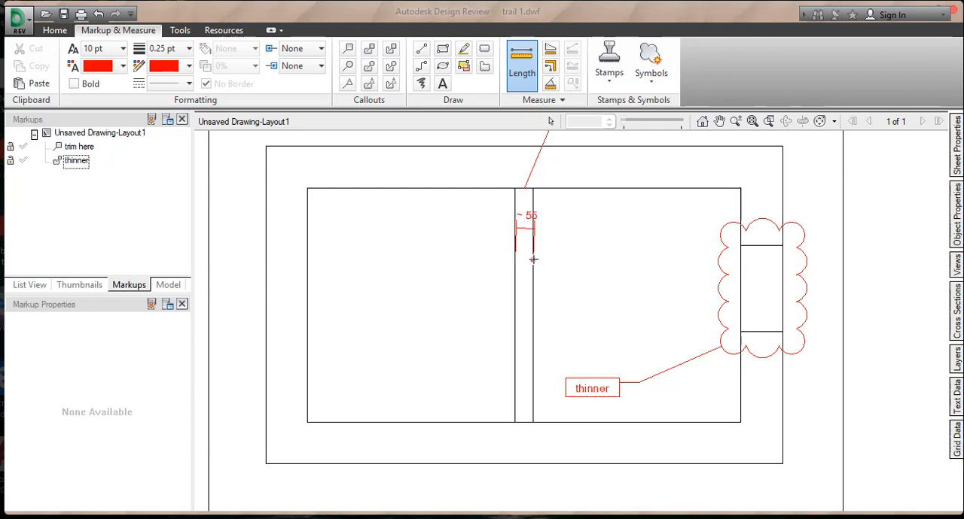
scroll(529, 257, "up", 2)
scroll(529, 258, "up", 4)
scroll(566, 250, "down", 2)
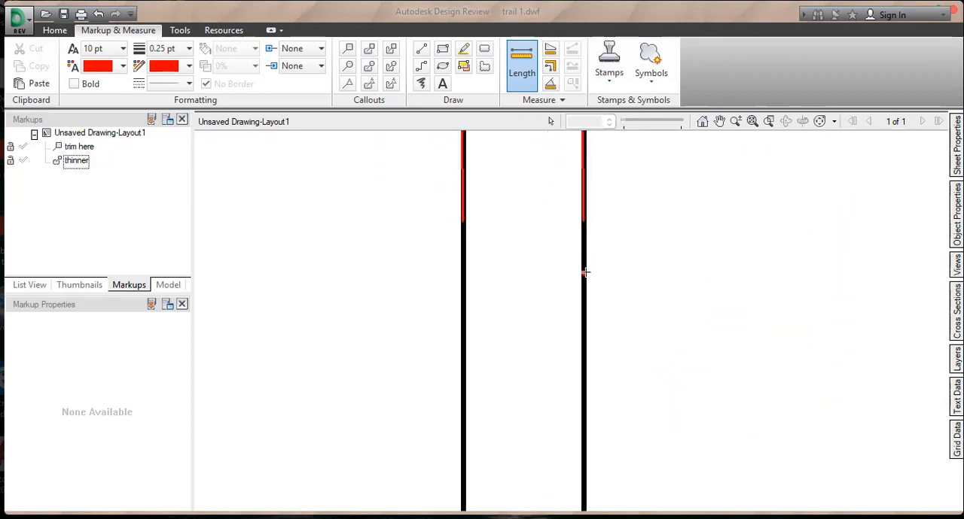
scroll(585, 271, "down", 5)
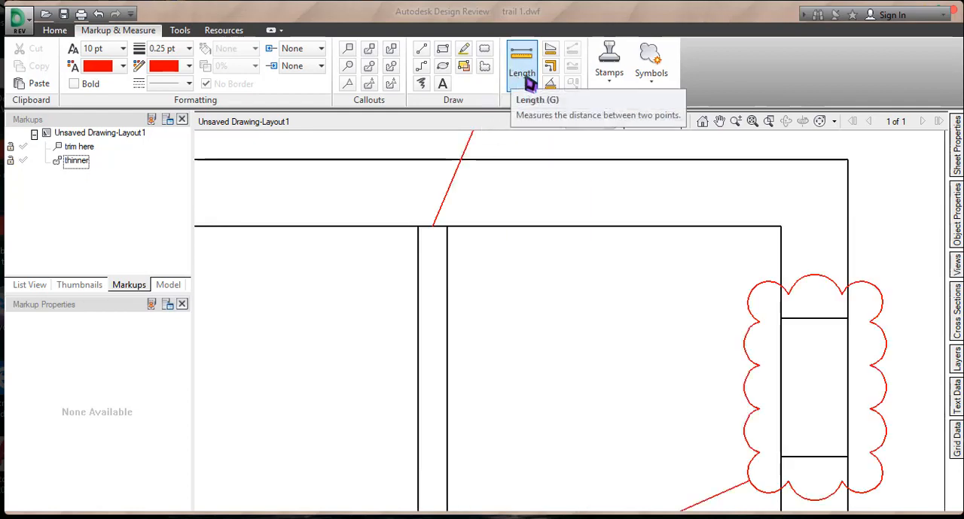
scroll(441, 210, "up", 3)
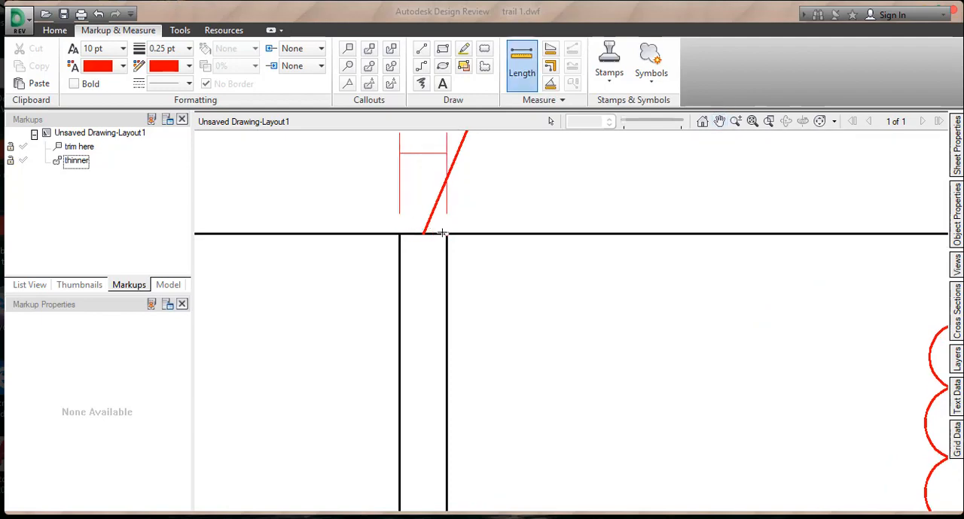
left_click(448, 232)
middle_click_drag(474, 206, 473, 298)
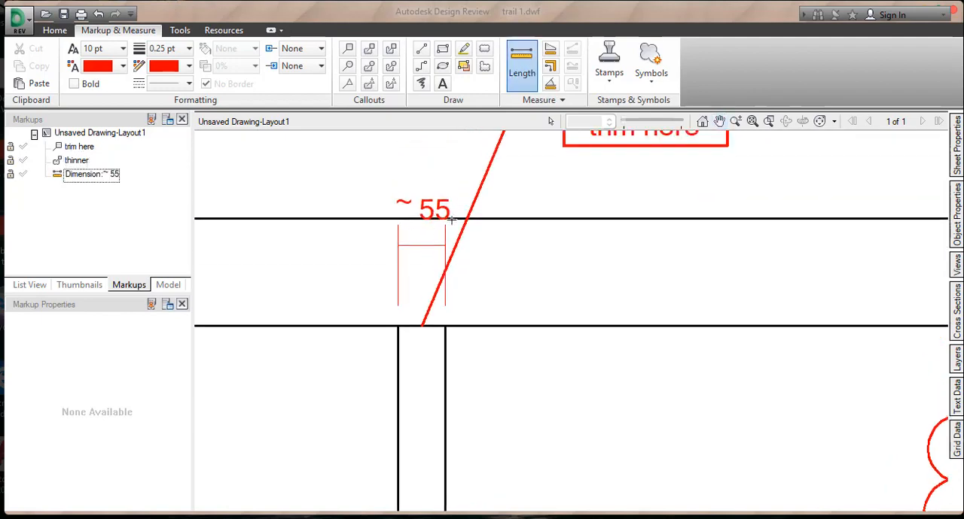
middle_click_drag(446, 211, 429, 213)
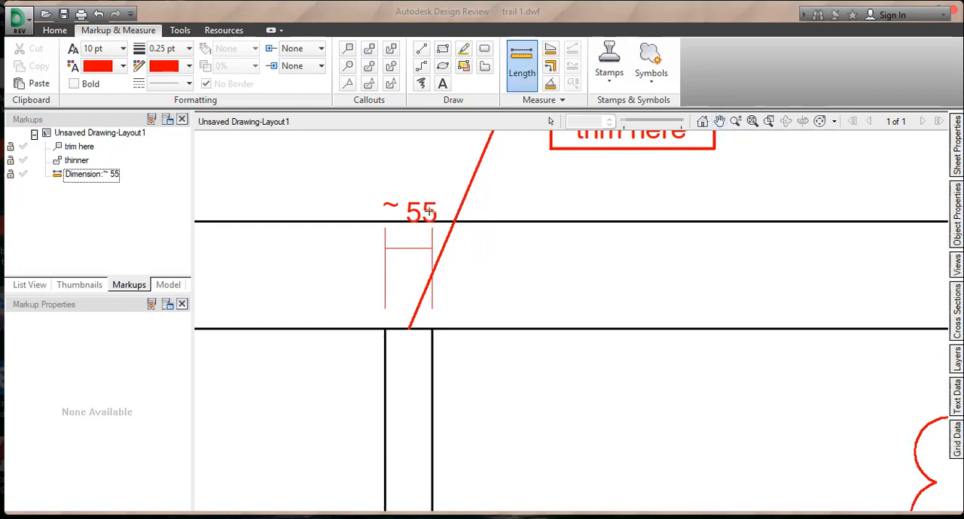
- Delete the length dimension markup above the central wall
key("Escape")
left_click(397, 250)
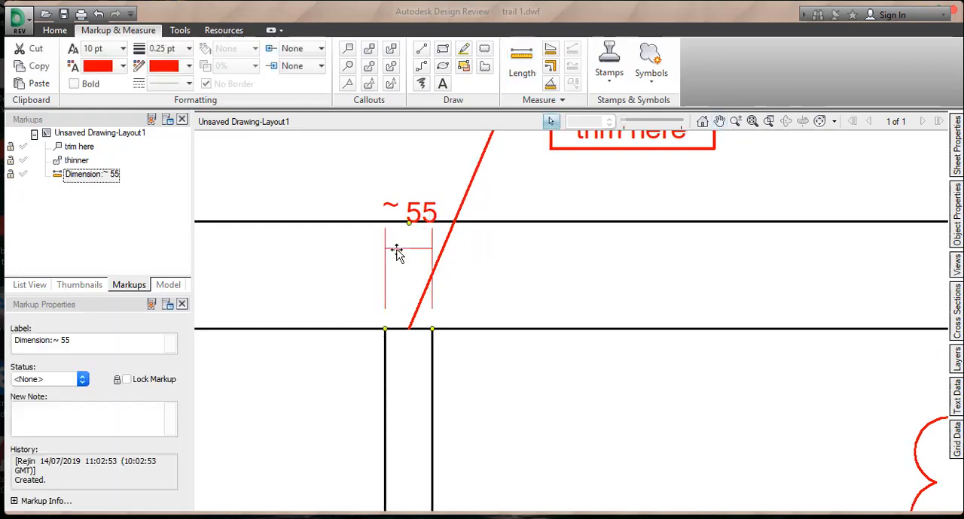
middle_click_drag(450, 306, 441, 211)
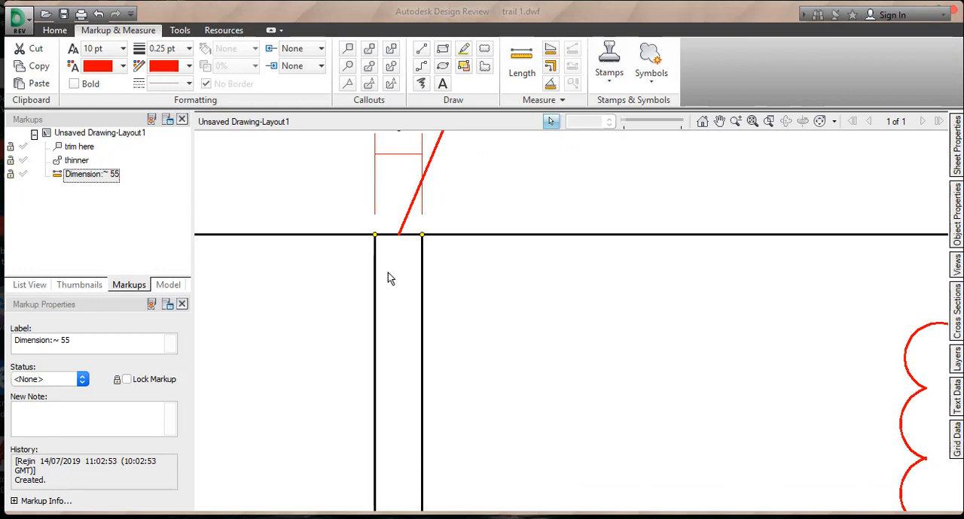
middle_click_drag(441, 249, 452, 379)
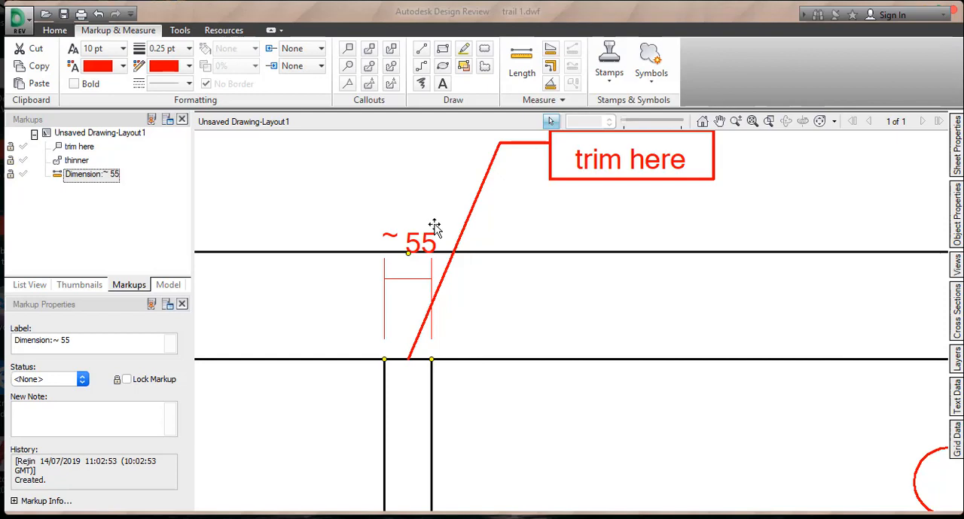
mouse_move(502, 262)
middle_mouse_down()
mouse_move(463, 282)
mouse_move(484, 314)
middle_mouse_up()
left_click(491, 320)
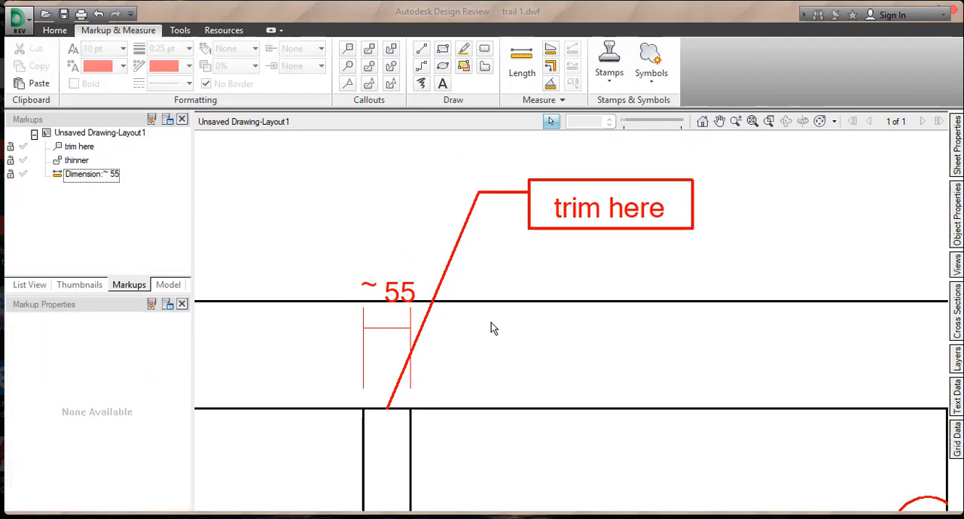
middle_click_drag(425, 328, 437, 324)
left_click(409, 326)
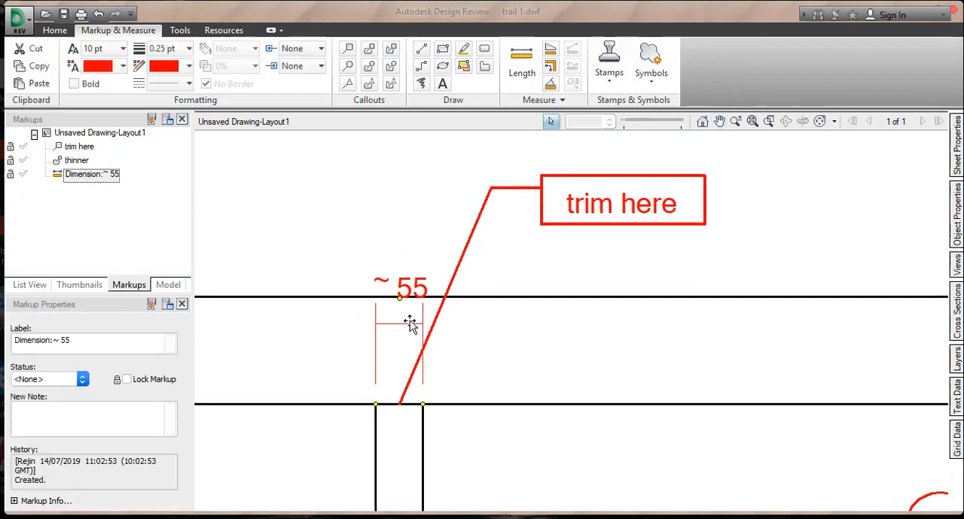
key("Delete")
middle_click_drag(556, 341, 503, 347)
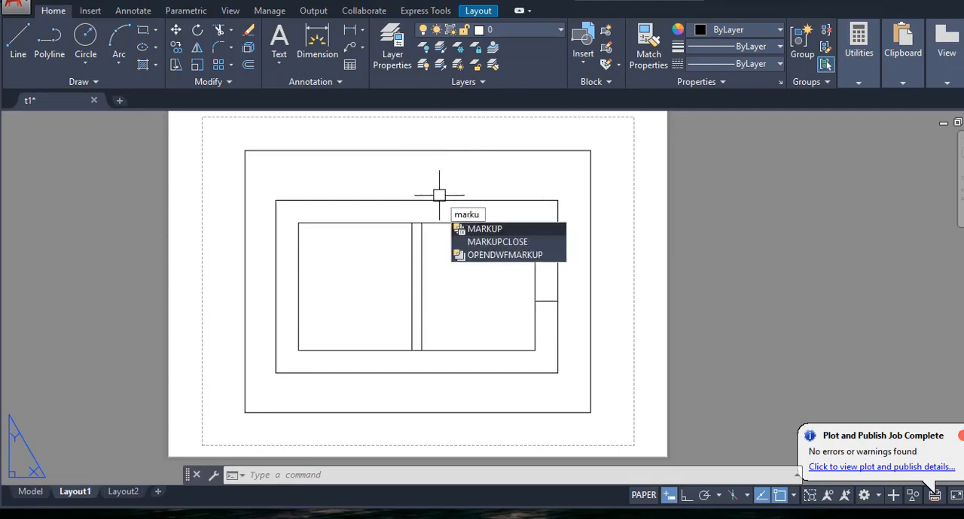
- Switch back to AutoCAD and open the Markup Set Manager with the MARKUP command, moving it fully into view
key("Return")
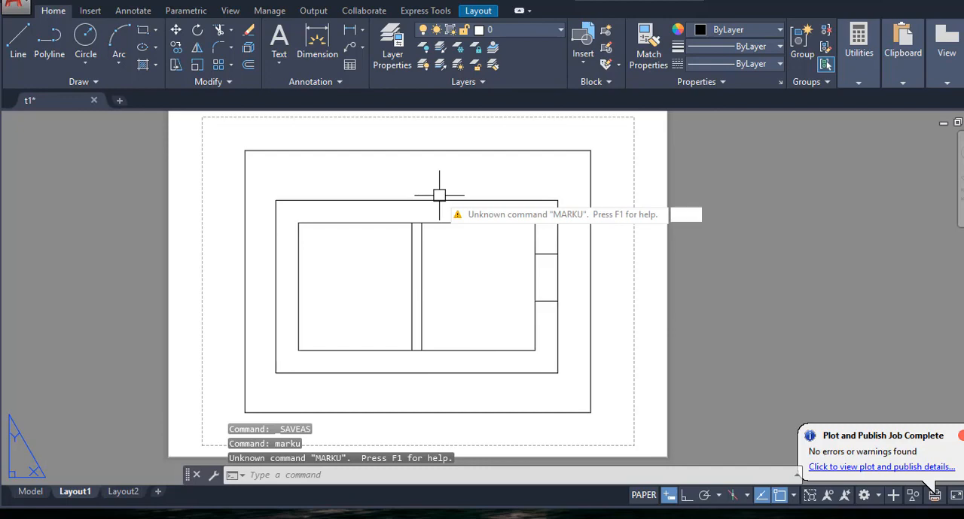
type("markup")
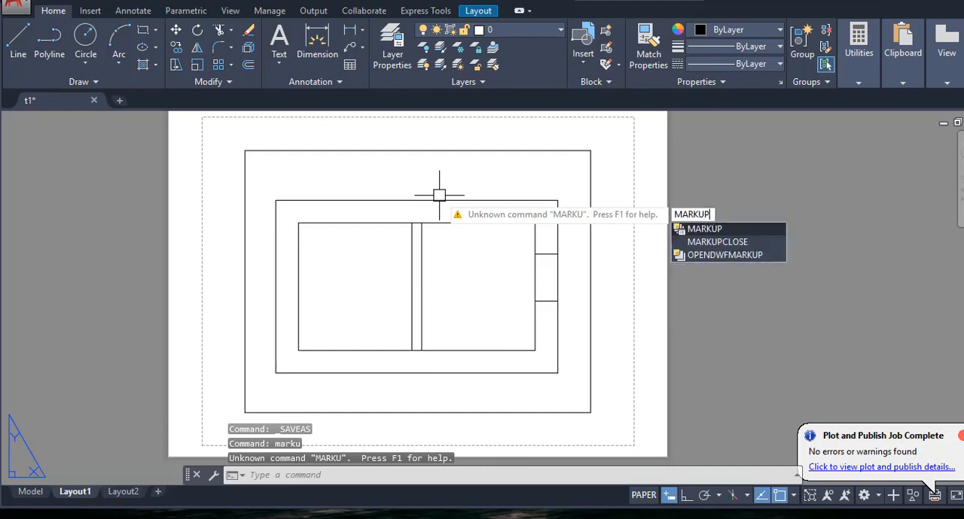
key("Return")
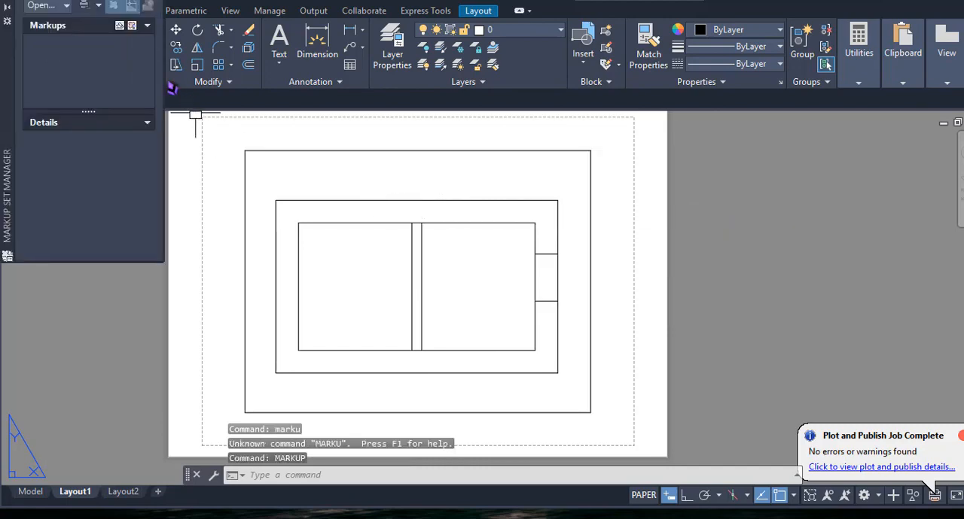
left_click_drag(11, 48, 42, 132)
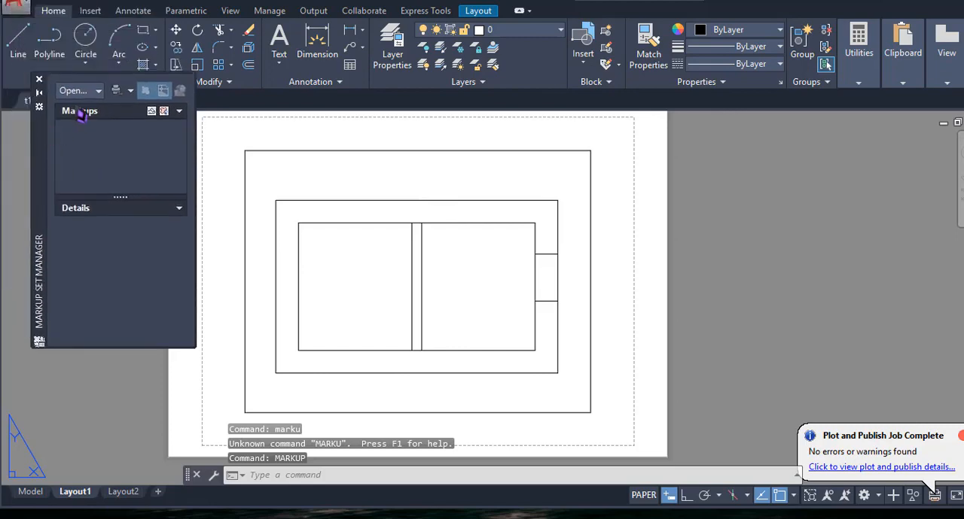
- Load the "trail 1" markup DWF from the Desktop and select the "trim here" markup under its Unsaved Drawing-Layout1 sheet
left_click(95, 95)
left_click(86, 139)
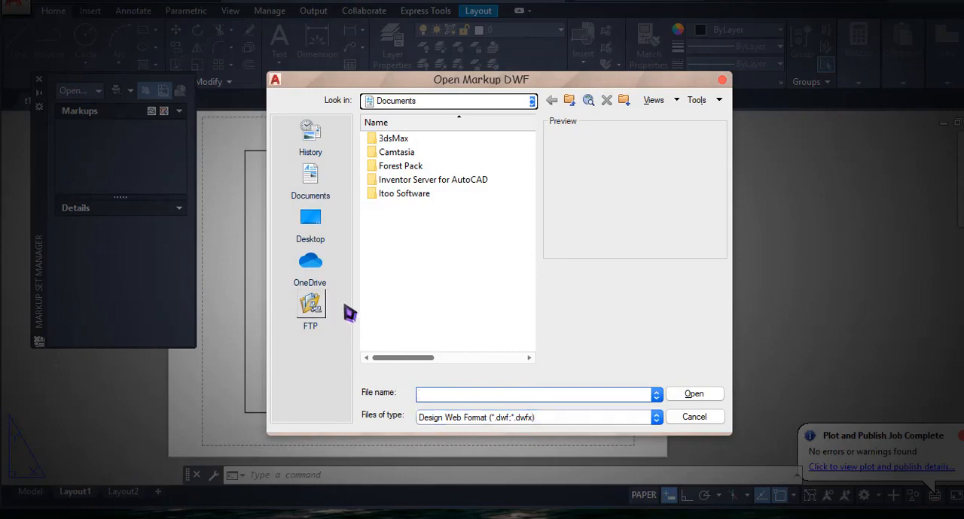
left_click(325, 230)
left_click(390, 263)
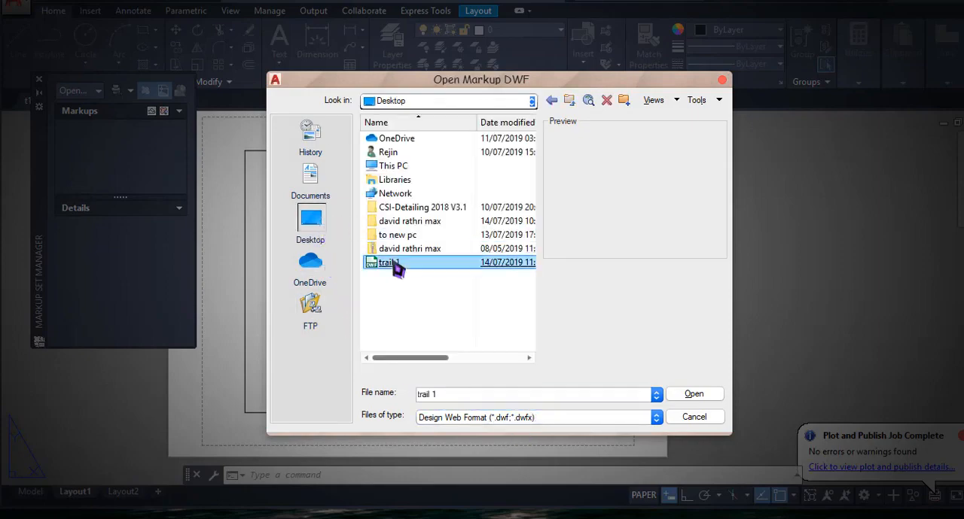
double_click(393, 265)
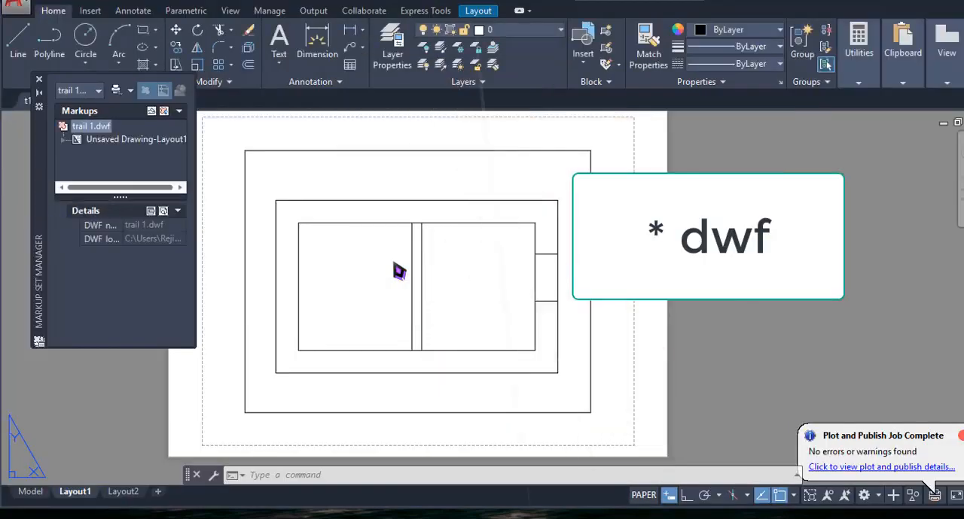
left_click(113, 140)
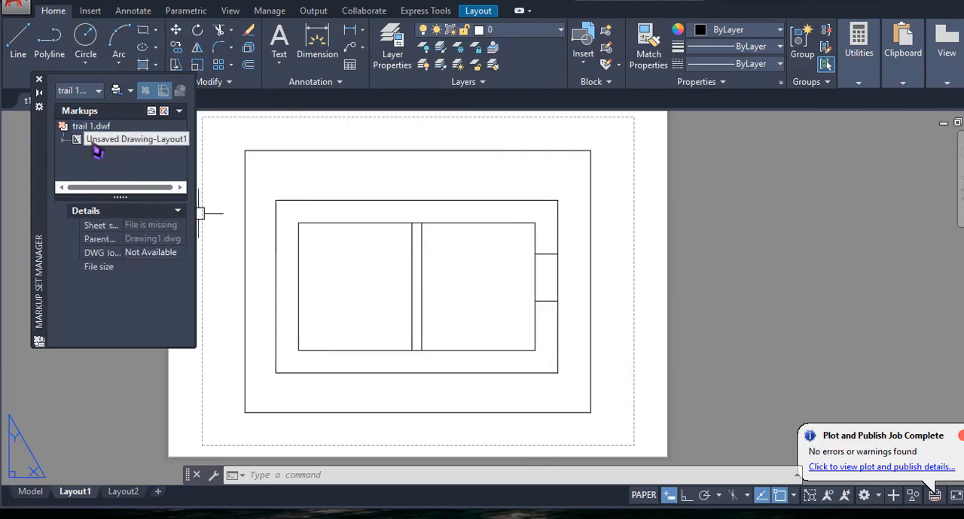
left_click(115, 154)
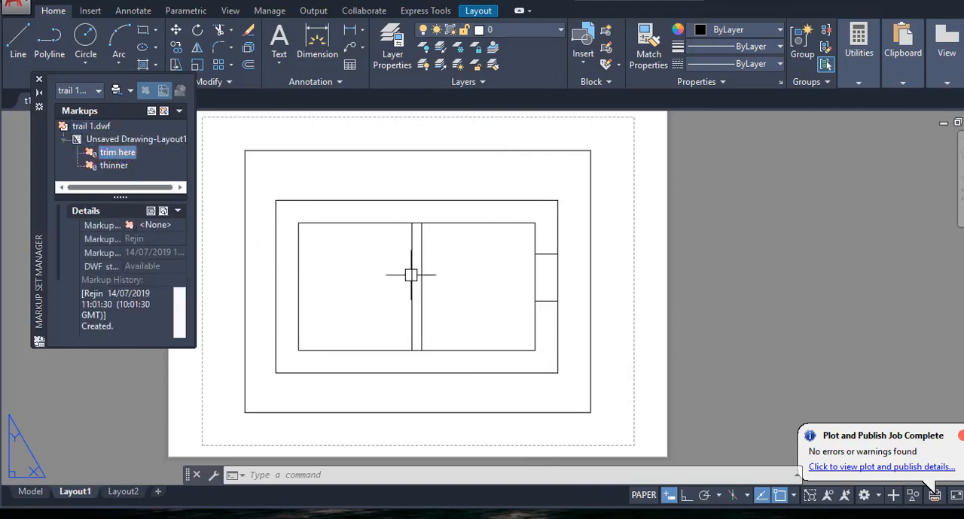
- Open the Unsaved Drawing-Layout1 markup sheet, locating the "trail 1" drawing in Documents as its parent drawing
left_click(122, 142)
right_click(123, 145)
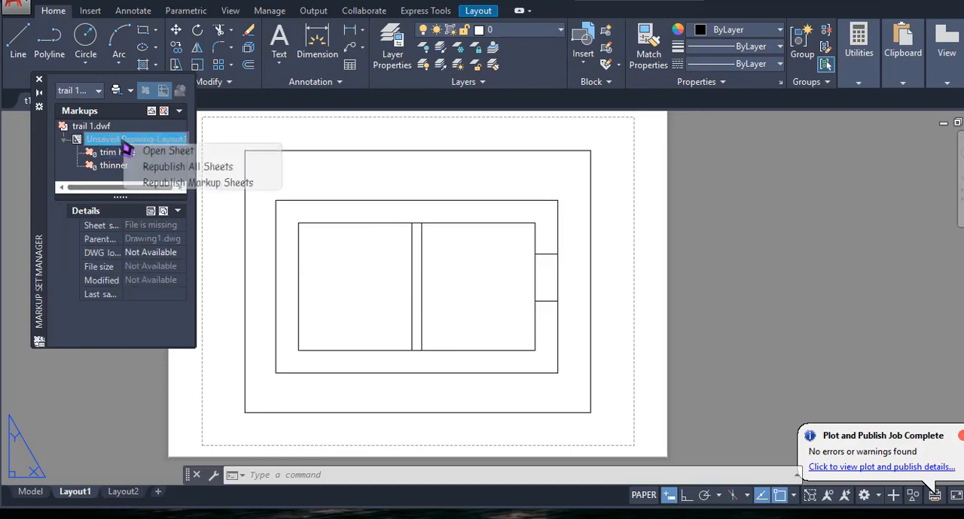
left_click(168, 150)
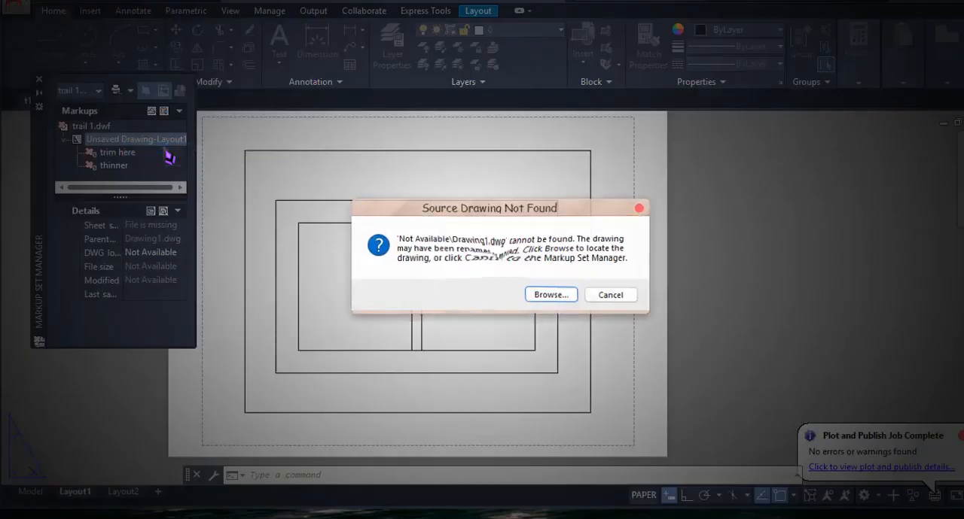
left_click(552, 294)
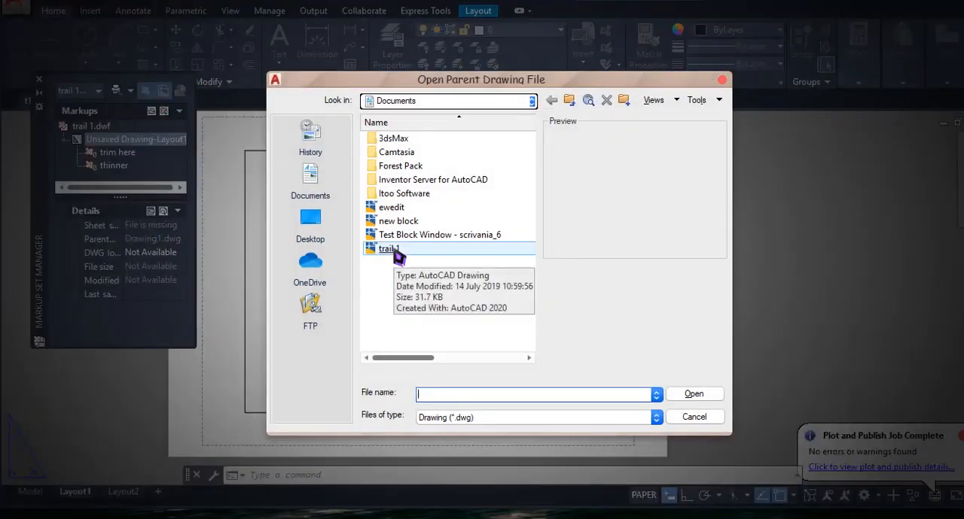
double_click(389, 249)
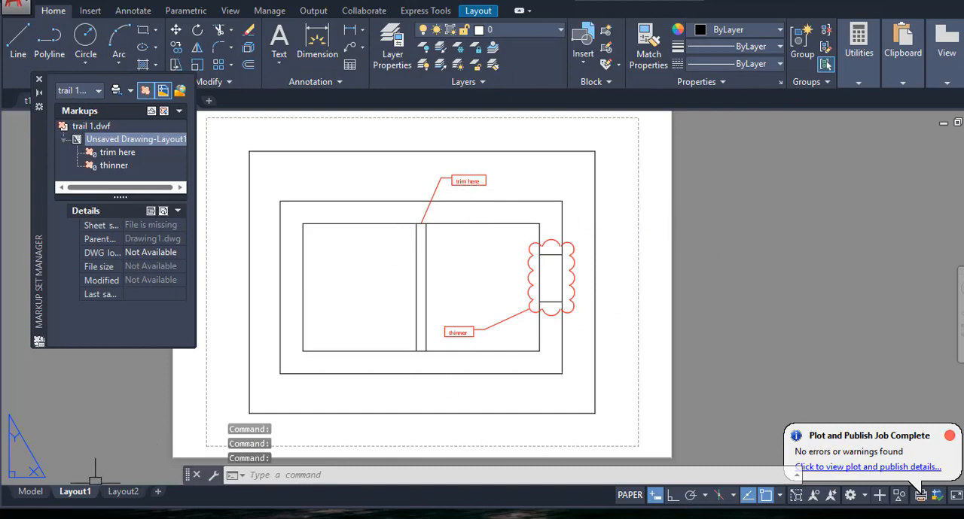
- Activate the layout viewport and trim the inner wall line between the two central wall lines at the "trim here" markup
left_click(745, 254)
left_click(768, 265)
scroll(630, 247, "up", 2)
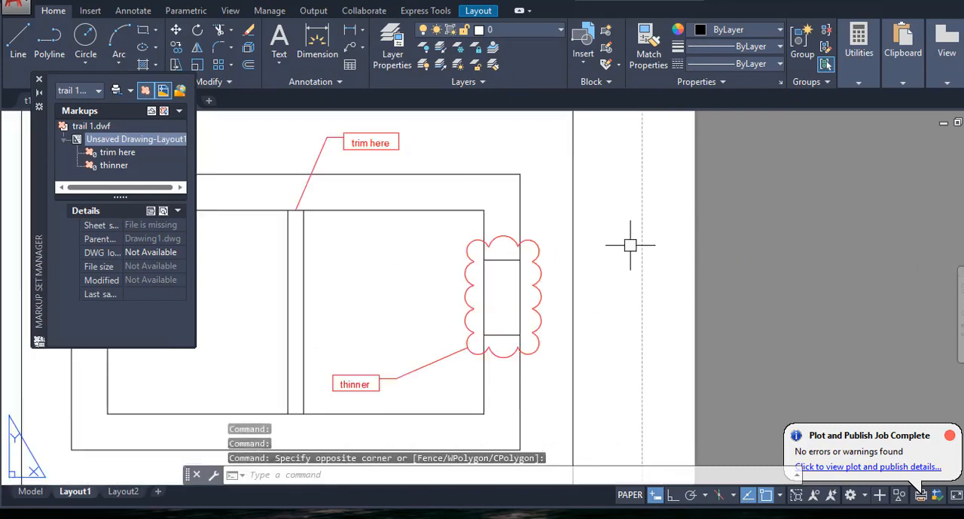
middle_click_drag(629, 245, 743, 239)
scroll(652, 209, "down", 1)
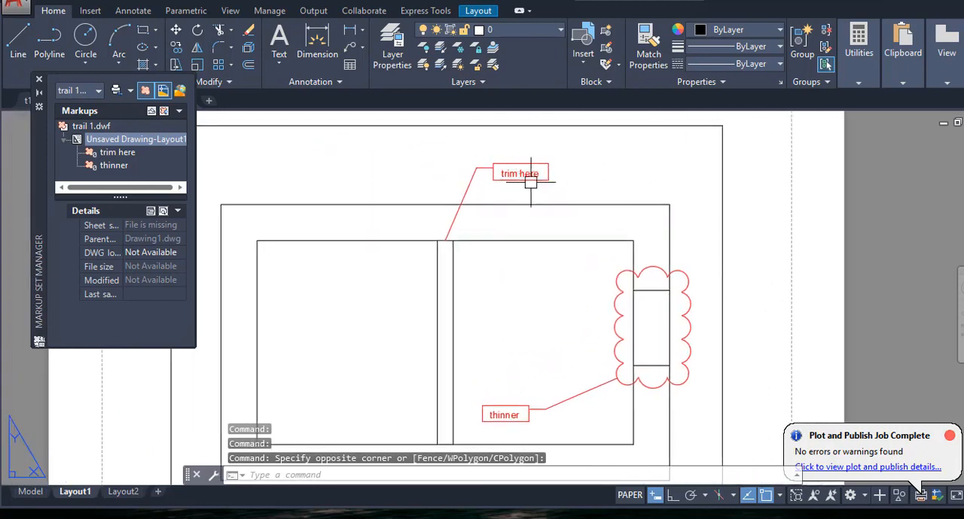
scroll(531, 181, "up", 3)
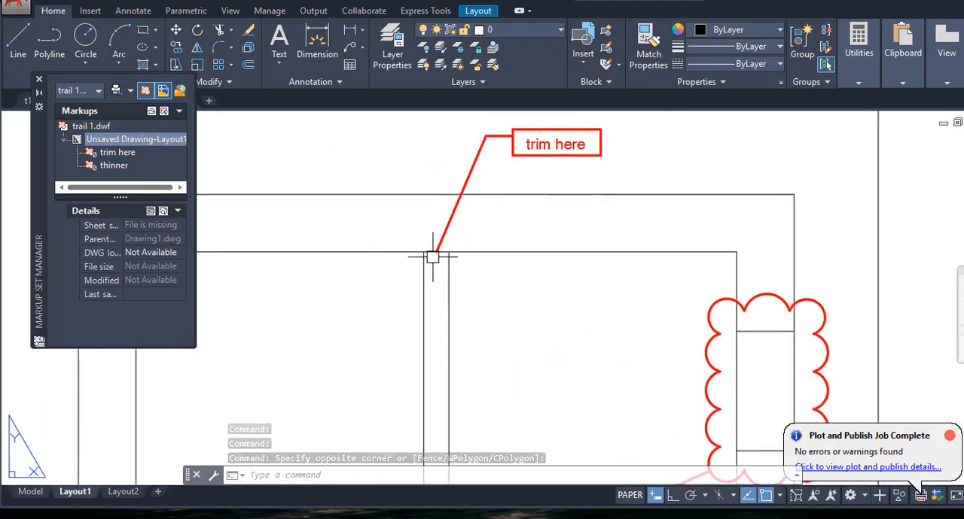
double_click(514, 275)
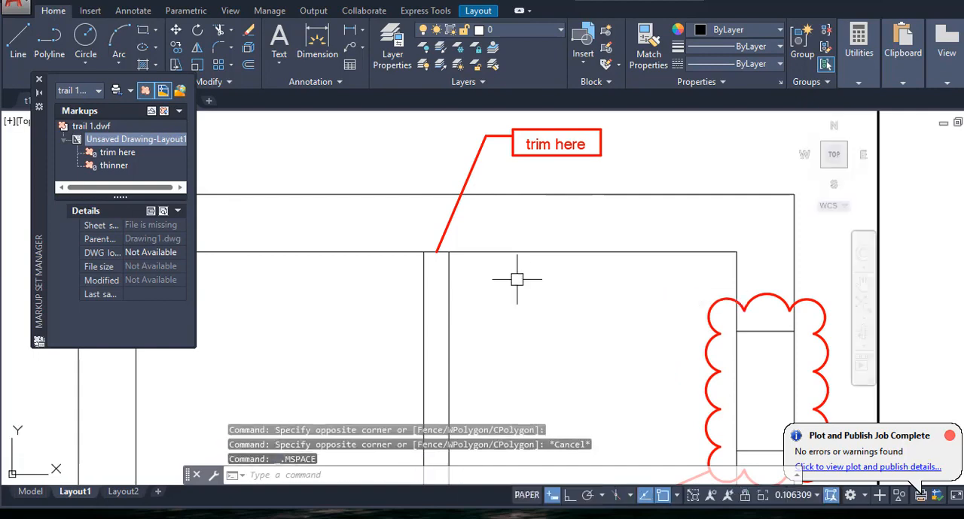
type("tr")
key("Return")
key("Return")
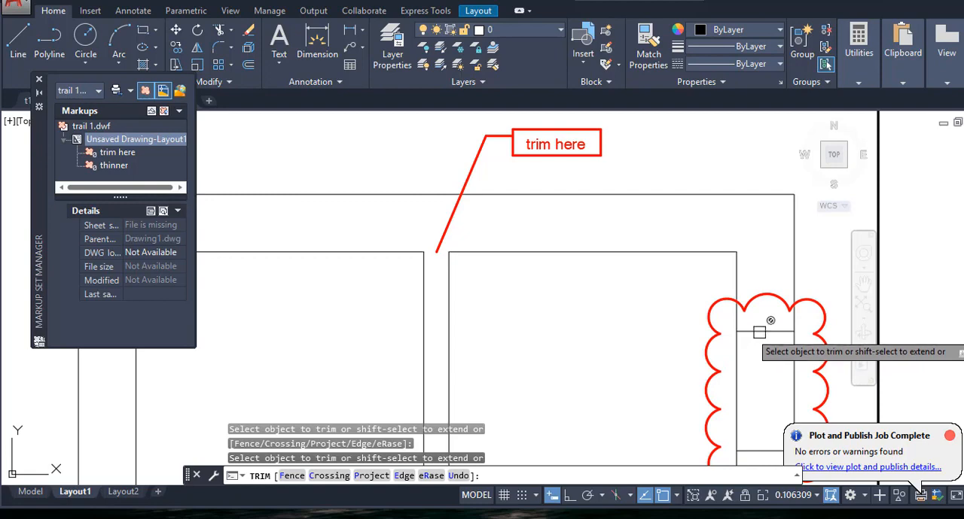
key("Return")
key("Return")
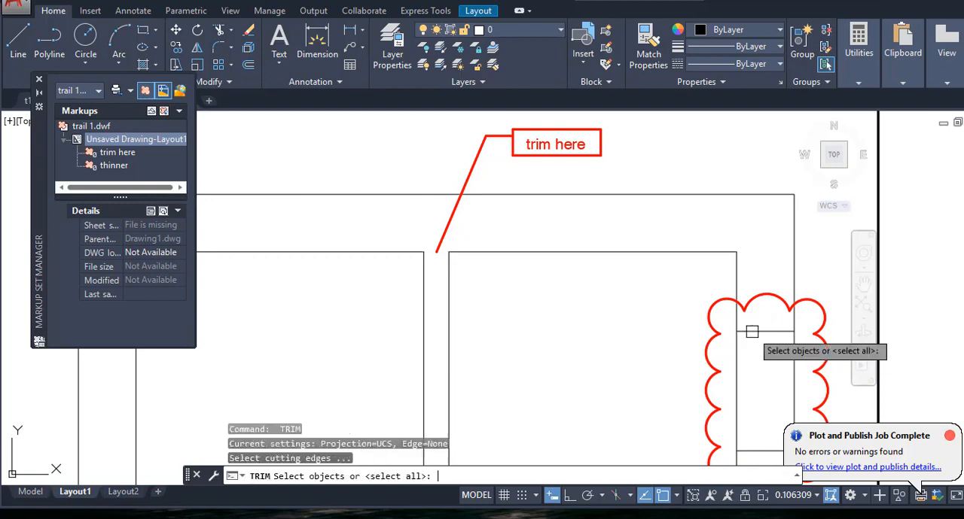
key("Return")
key("Return")
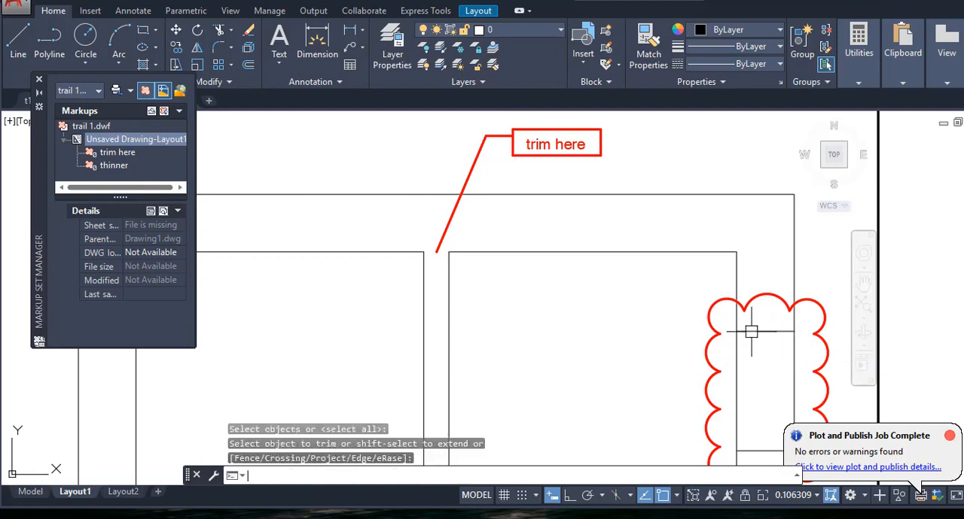
- Return from the viewport's model space to paper space on Layout1
type("ps")
key("Return")
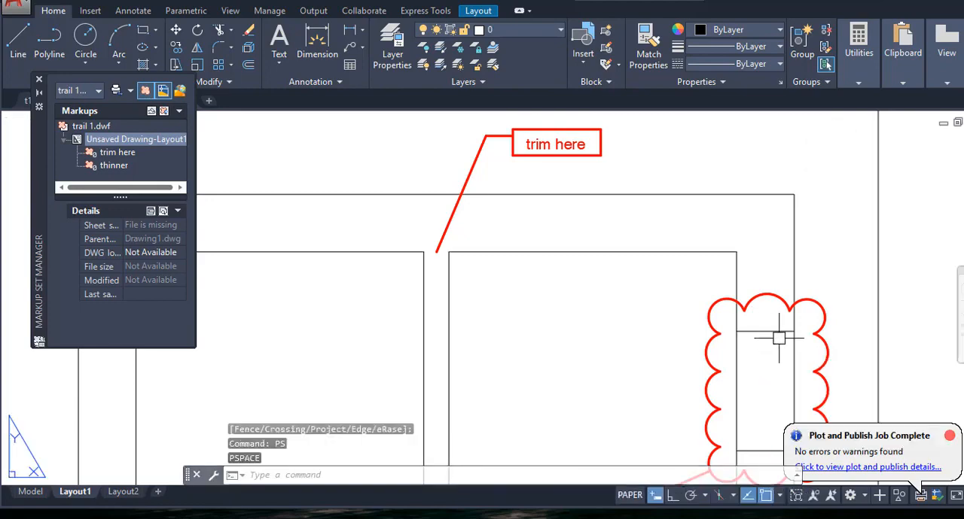
middle_click_drag(778, 338, 523, 206)
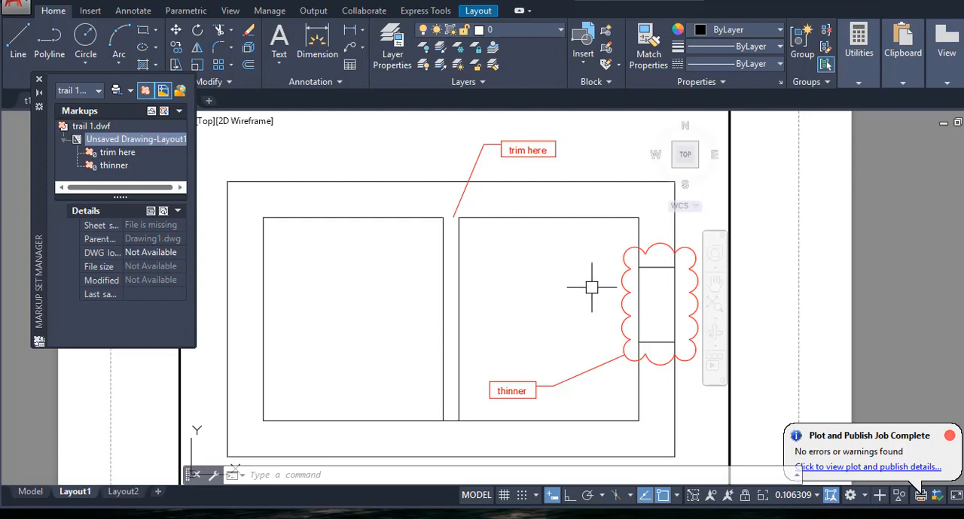
mouse_move(569, 275)
middle_mouse_down()
mouse_move(518, 301)
mouse_move(577, 279)
middle_mouse_up()
double_click(809, 237)
- Set the status of the "thinner" markup to Question in the Markup Set Manager
scroll(447, 365, "up", 8)
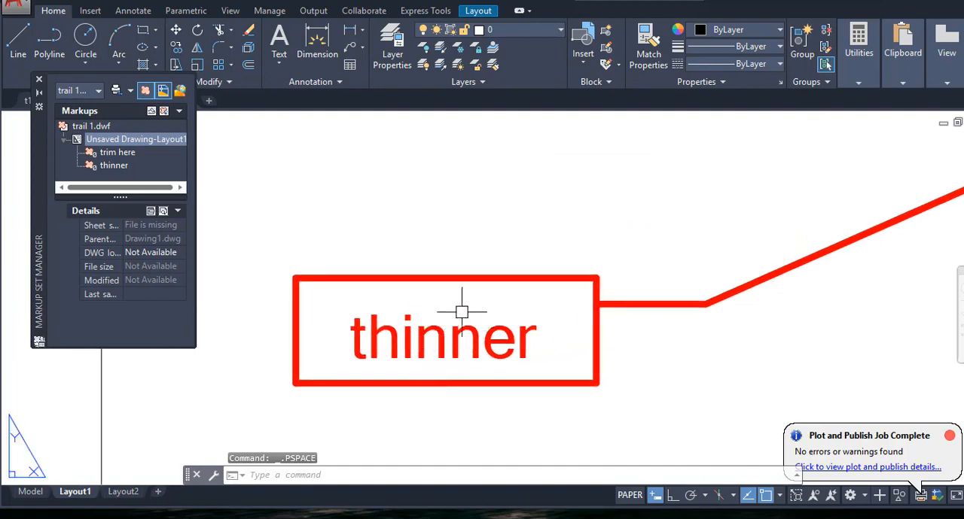
scroll(525, 307, "up", 2)
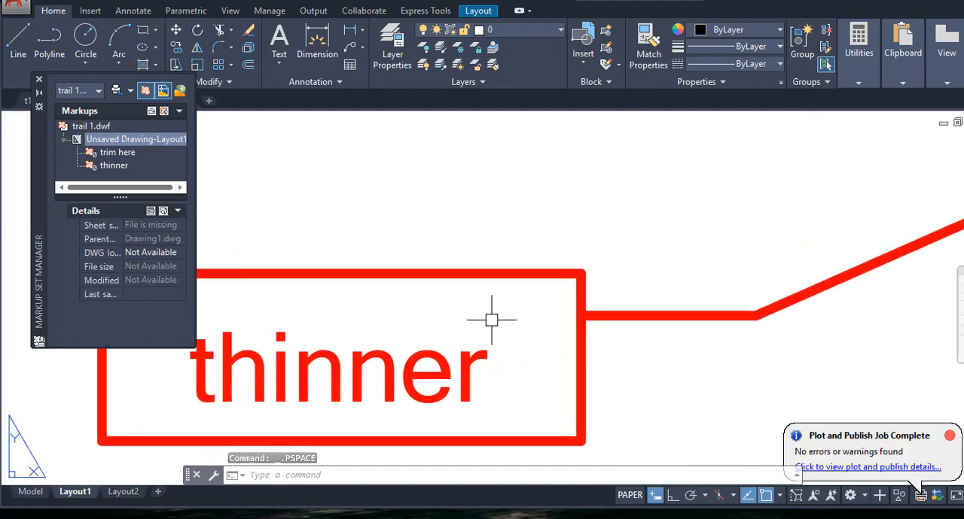
left_click(111, 165)
right_click(109, 167)
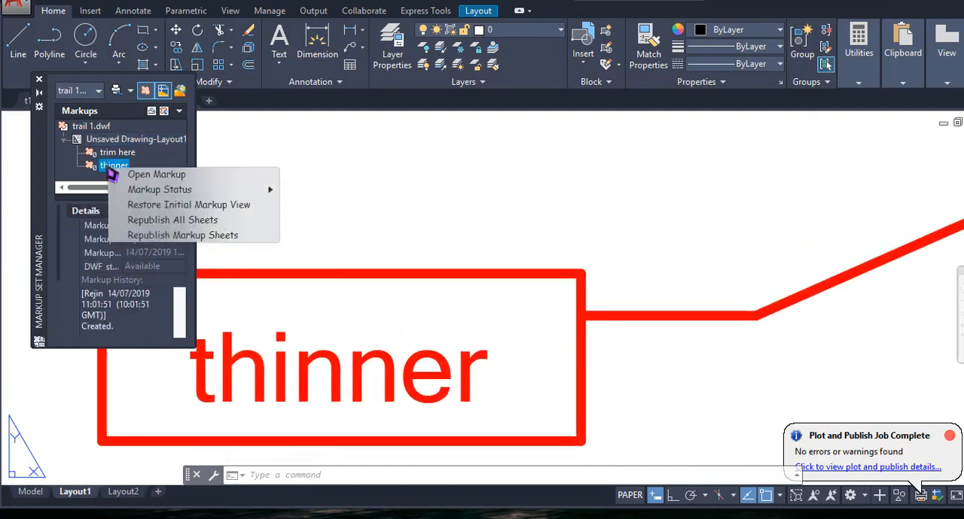
mouse_move(181, 193)
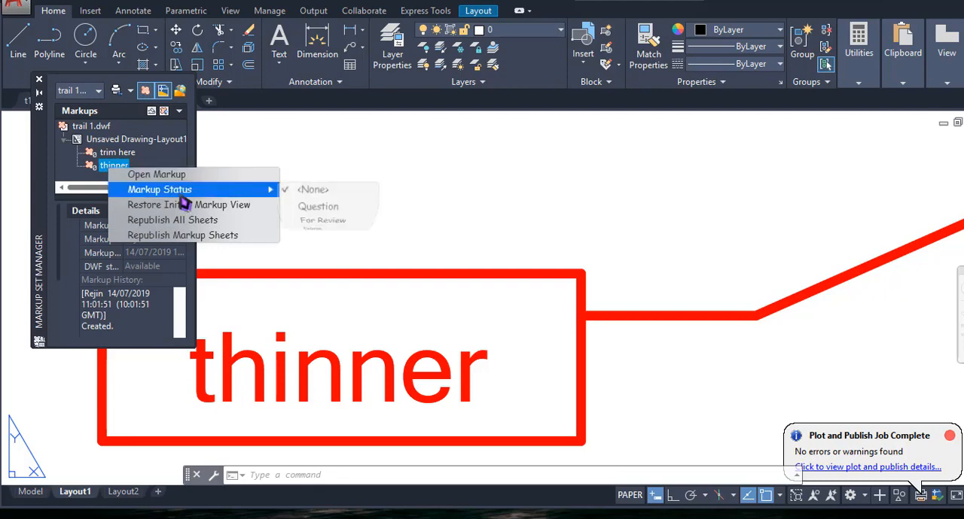
left_click(319, 205)
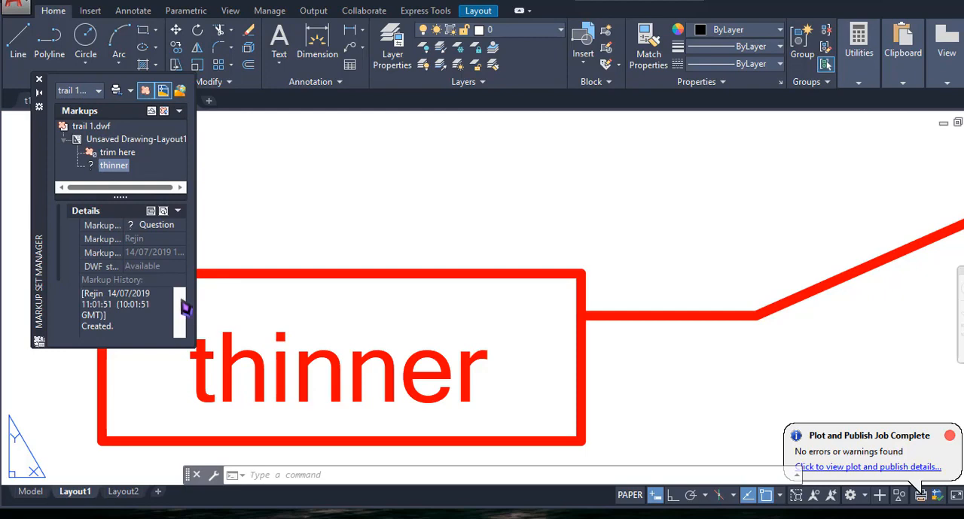
- Add the note "what do u mean by thinner ??" to the "thinner" markup
scroll(160, 272, "down", 3)
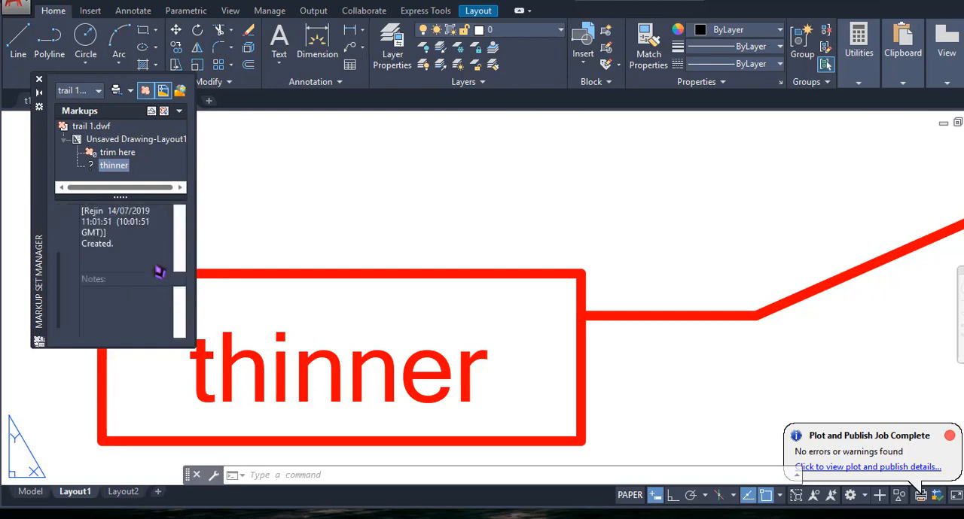
scroll(124, 309, "down", 2)
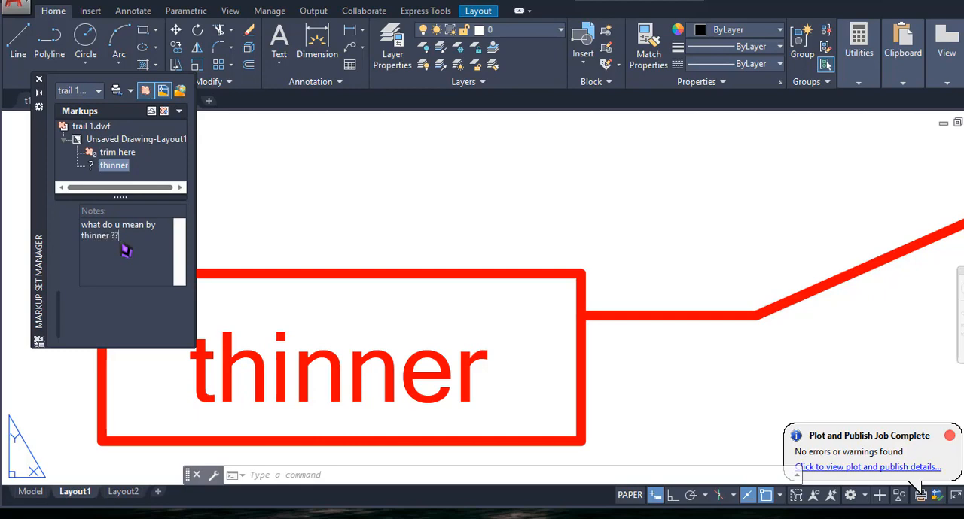
left_click(156, 180)
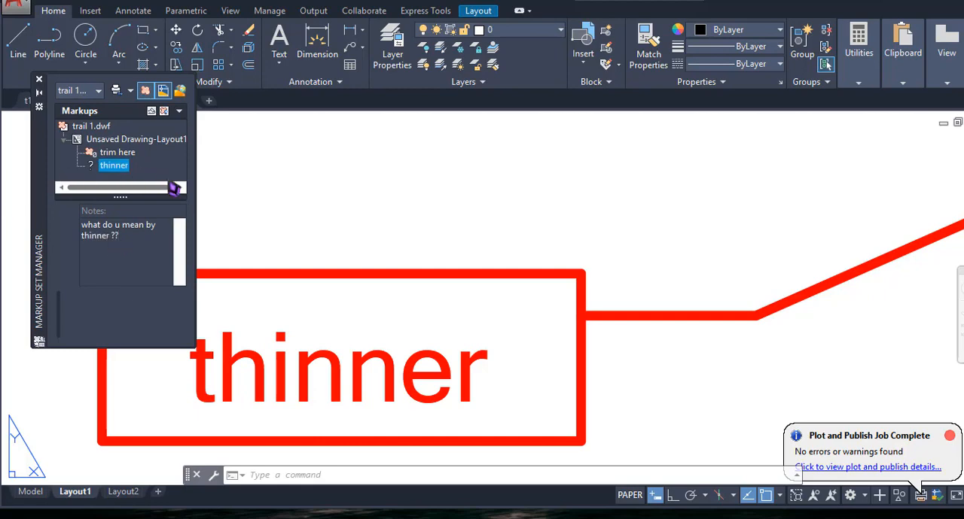
left_click(179, 236)
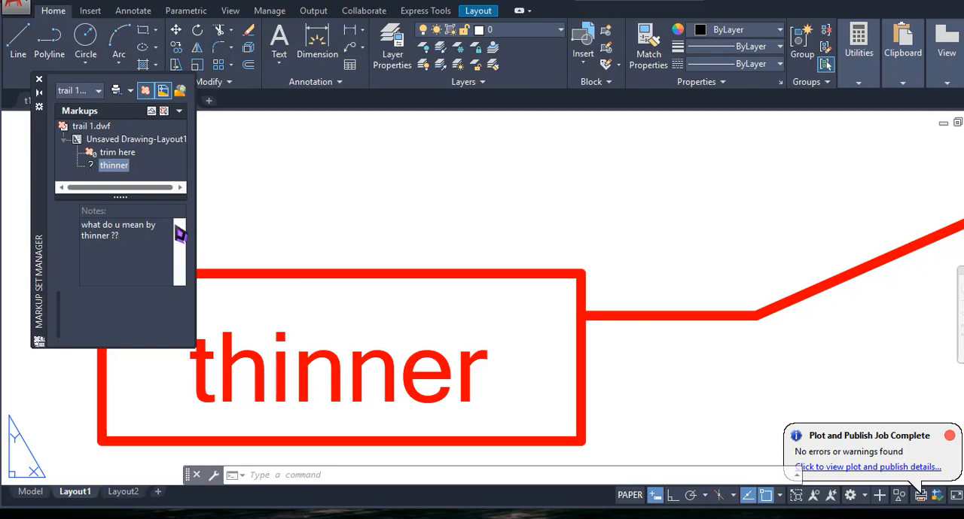
- Republish the markup sheets of Unsaved Drawing-Layout1 over the existing "trail 1" DWF on the Desktop
left_click(130, 155)
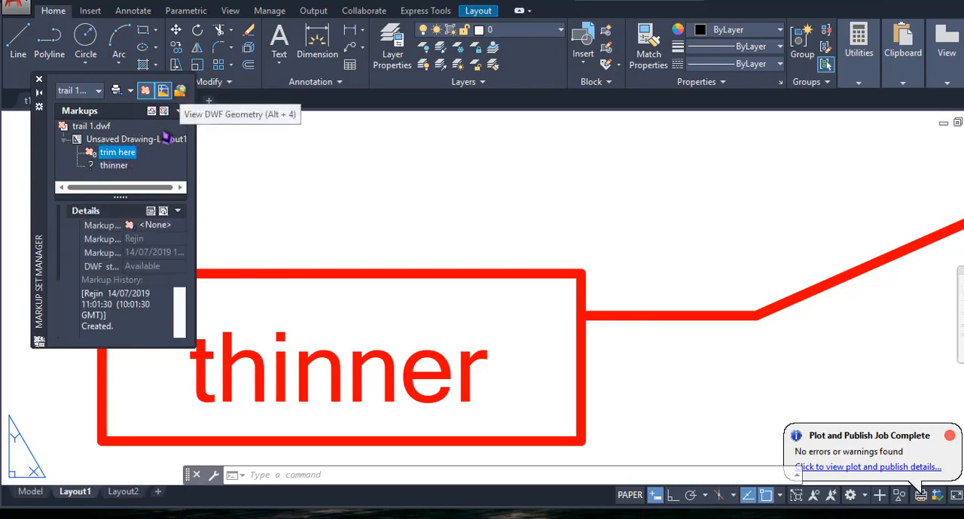
right_click(111, 143)
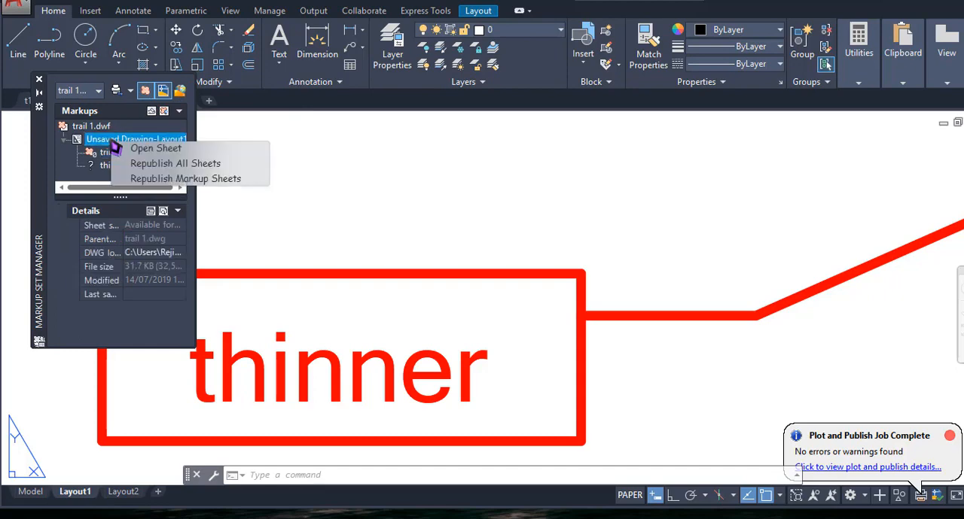
left_click(238, 179)
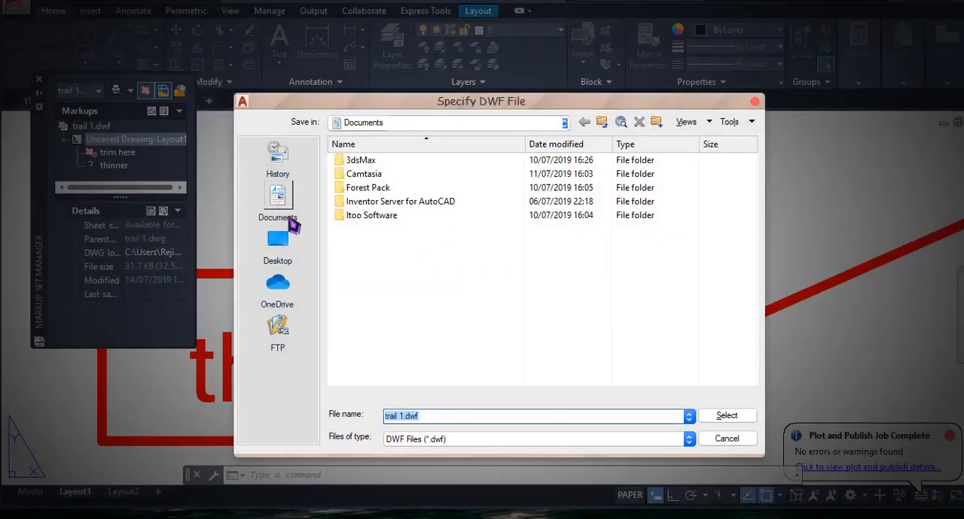
left_click(278, 247)
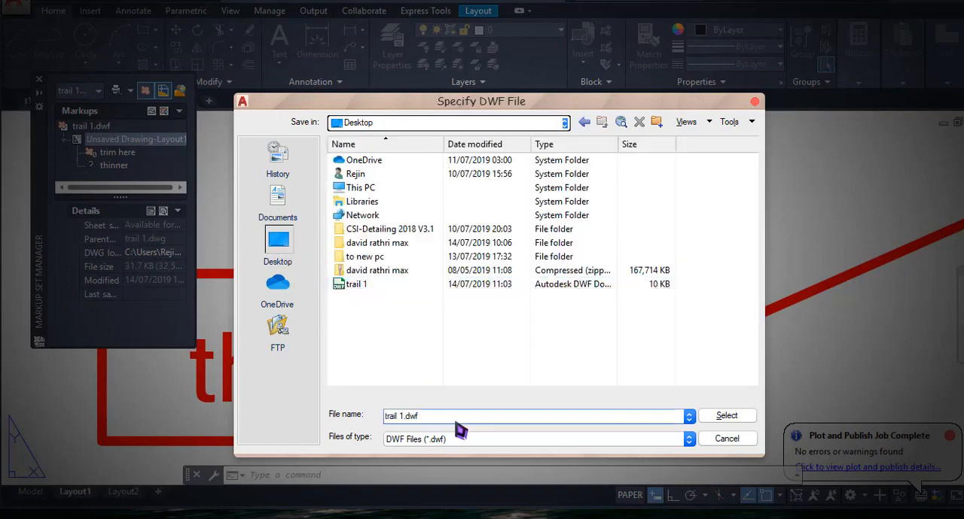
left_click(373, 289)
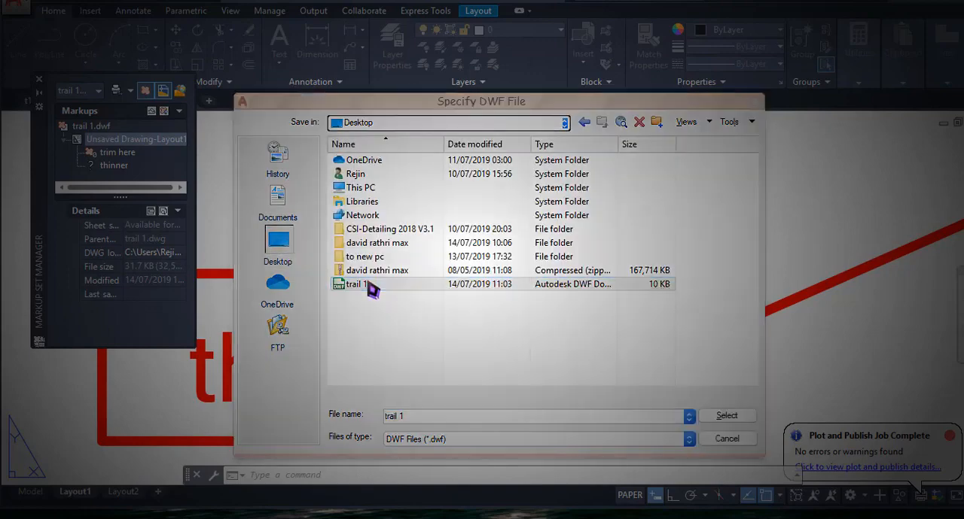
double_click(373, 289)
left_click(458, 311)
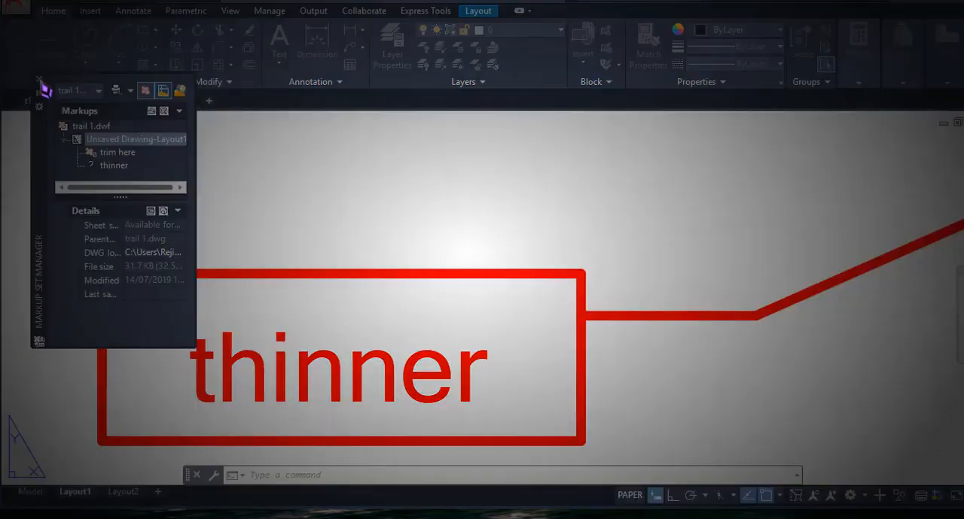
left_click(577, 291)
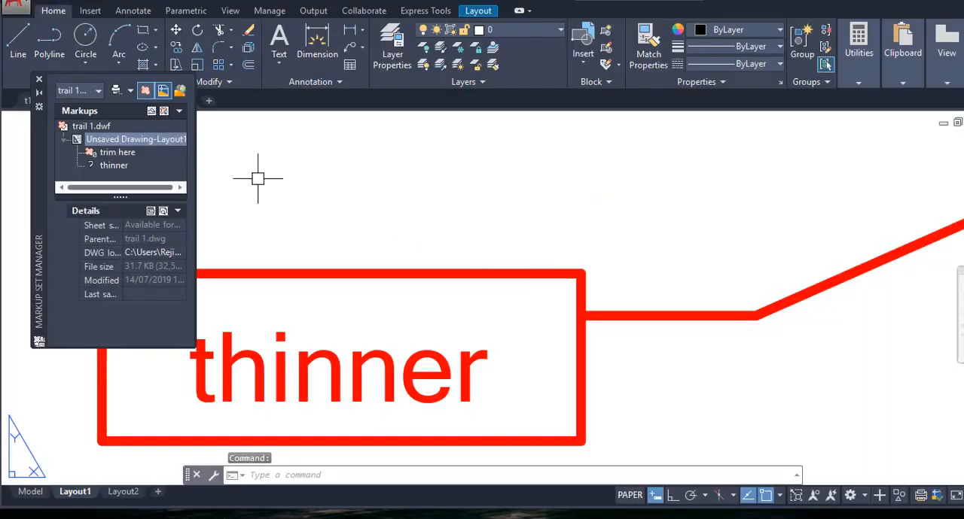
- Save the markup history changes of trail 1.dwf
right_click(99, 128)
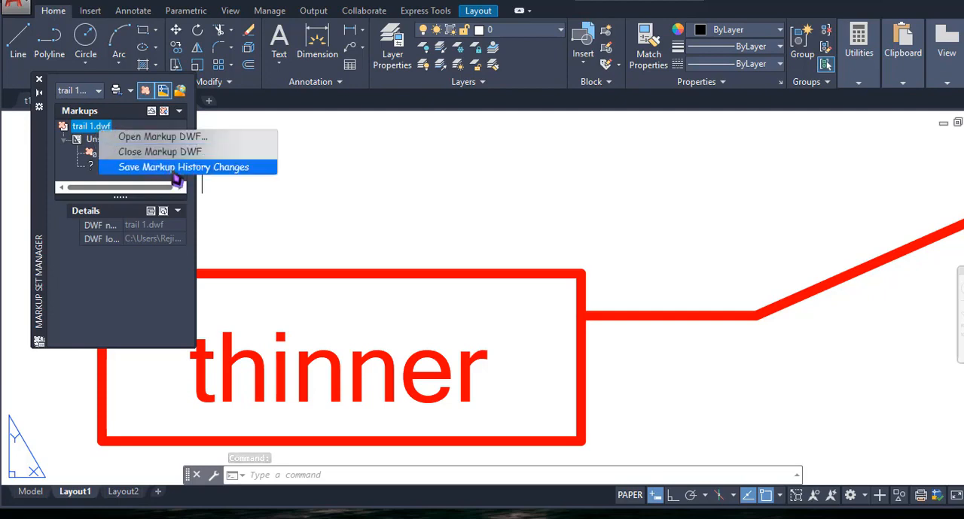
left_click(235, 170)
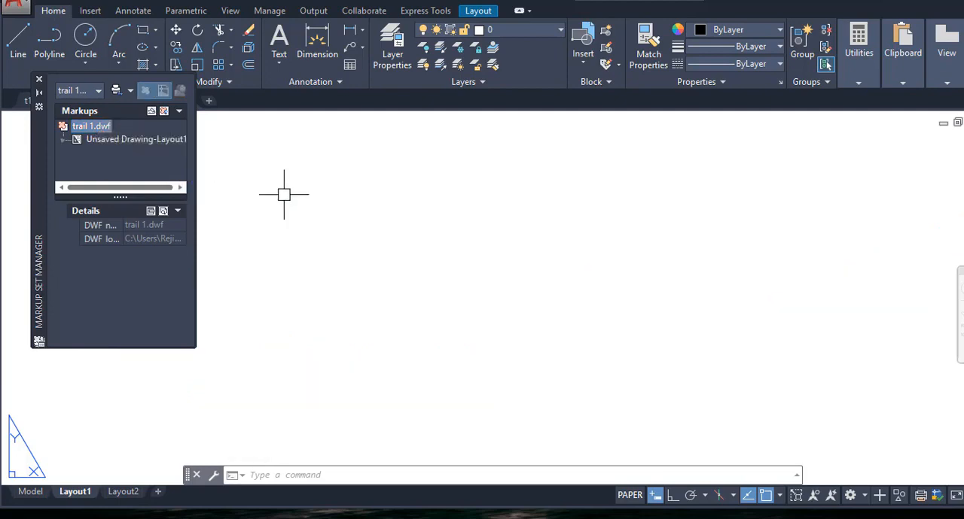
scroll(505, 271, "down", 4)
middle_click_drag(517, 280, 577, 385)
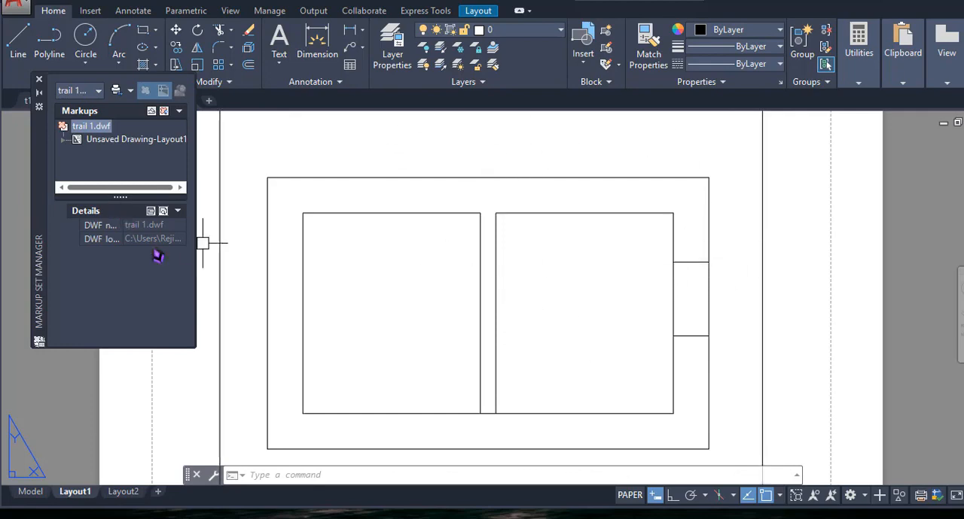
- Close AutoCAD, agreeing to cancel the active background plot, and return to the "trail 1" DWF in Autodesk Design Review
key("alt+Tab")
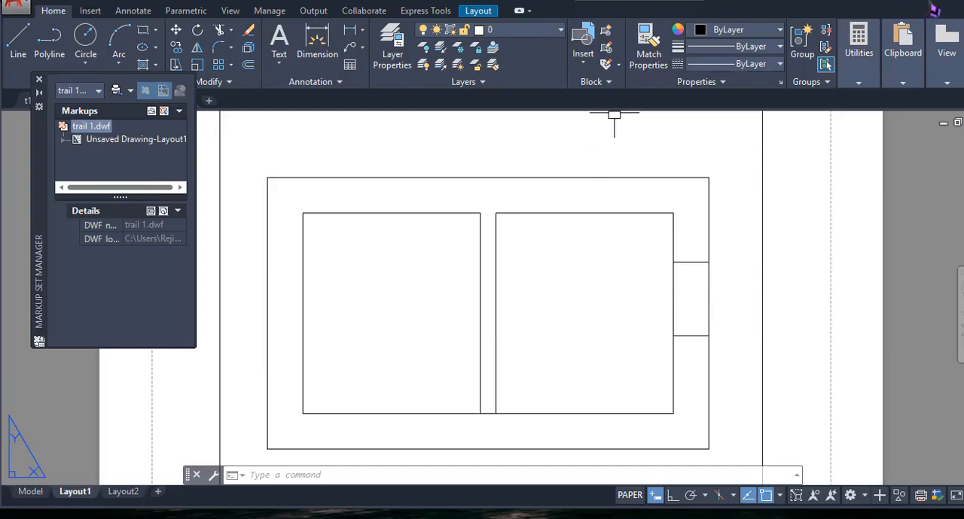
left_click(934, 1)
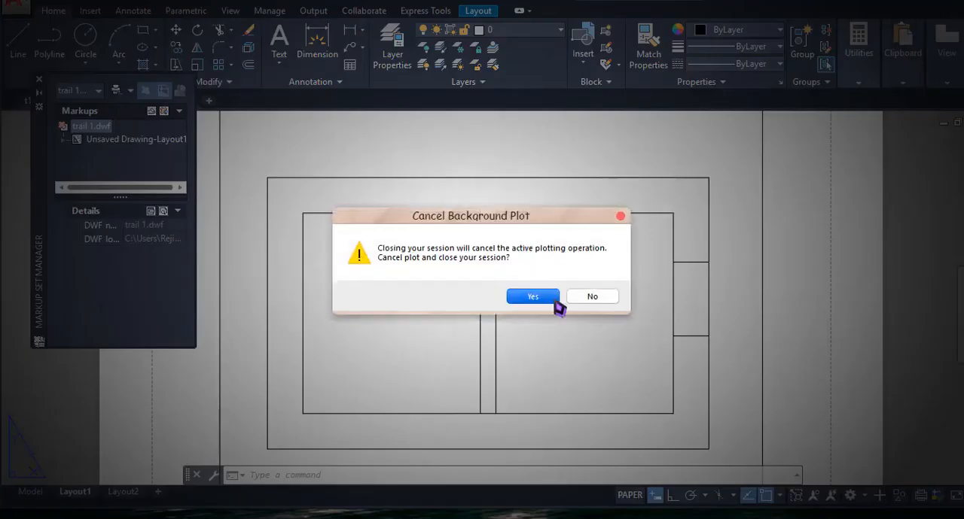
left_click(532, 296)
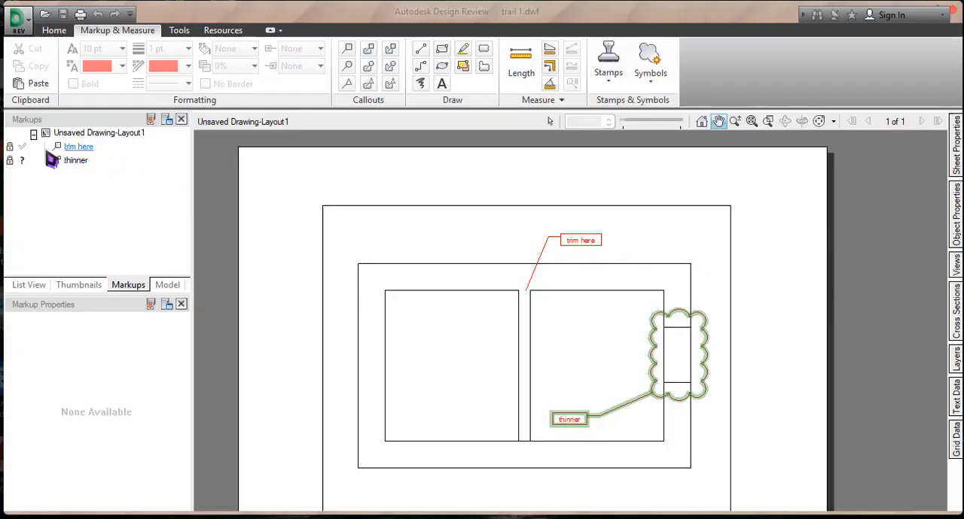
- Reply to the question in the "thinner" markup's history with the note "u have to decrease the asset width" and save trail 1.dwf
left_click(75, 148)
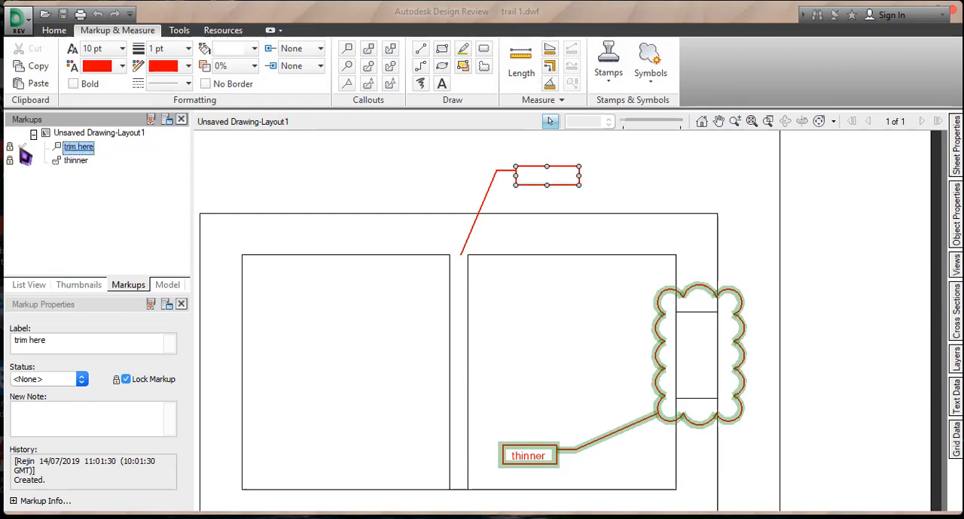
left_click(75, 161)
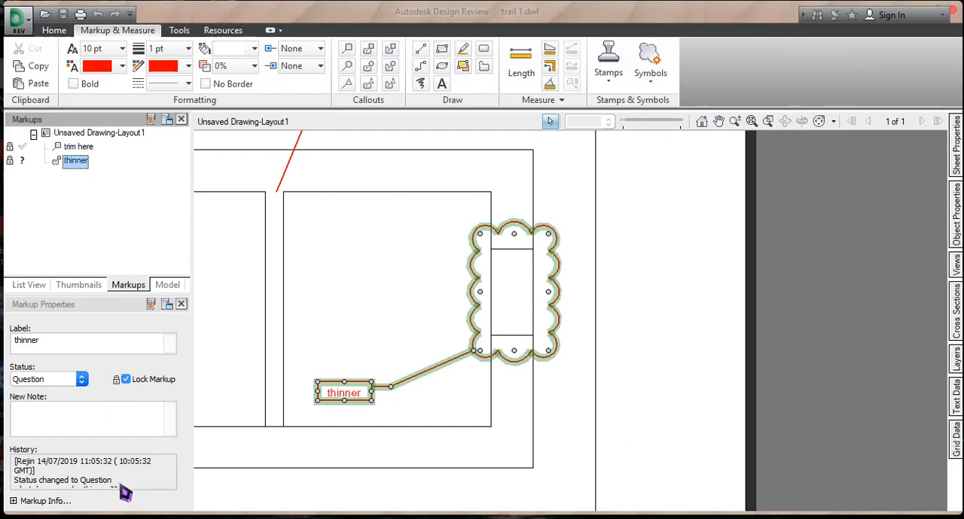
scroll(146, 482, "down", 1)
left_click_drag(146, 481, 42, 482)
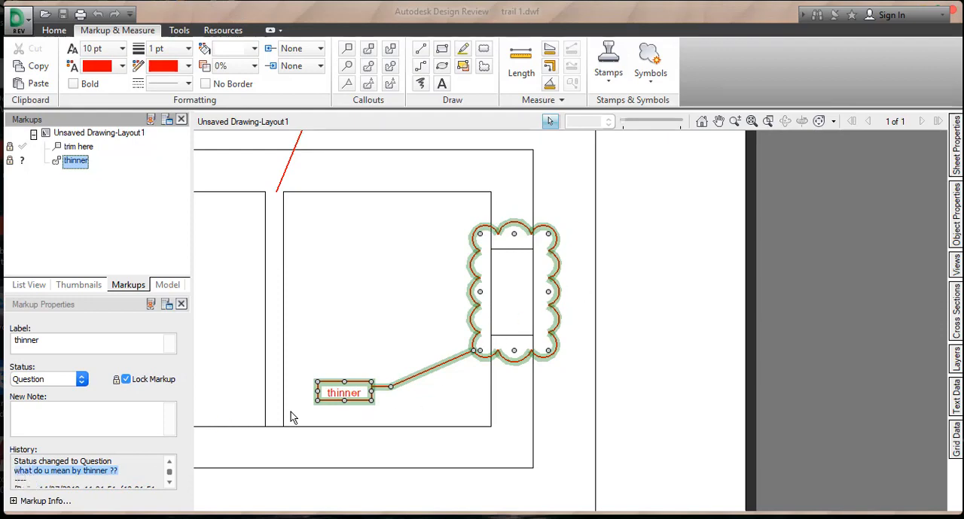
left_click(101, 428)
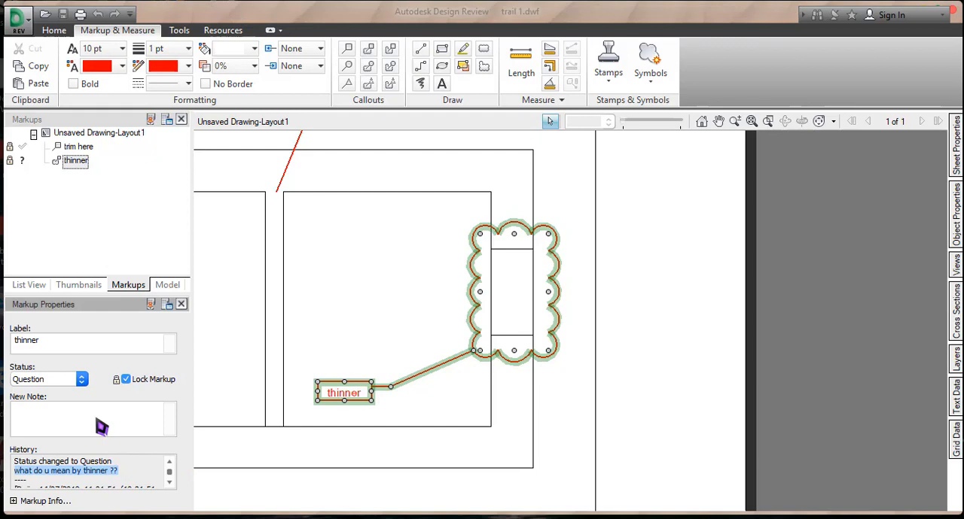
type("u have to decrease t")
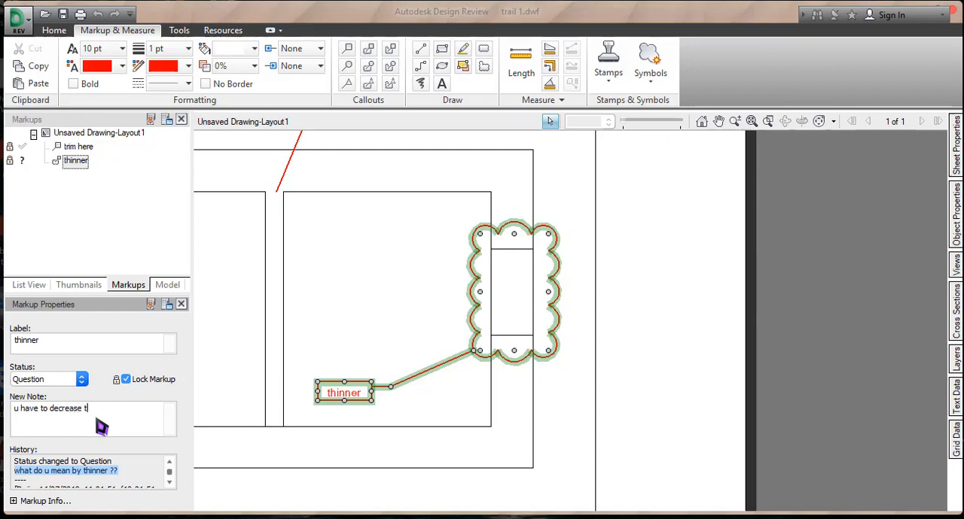
type("he asset width")
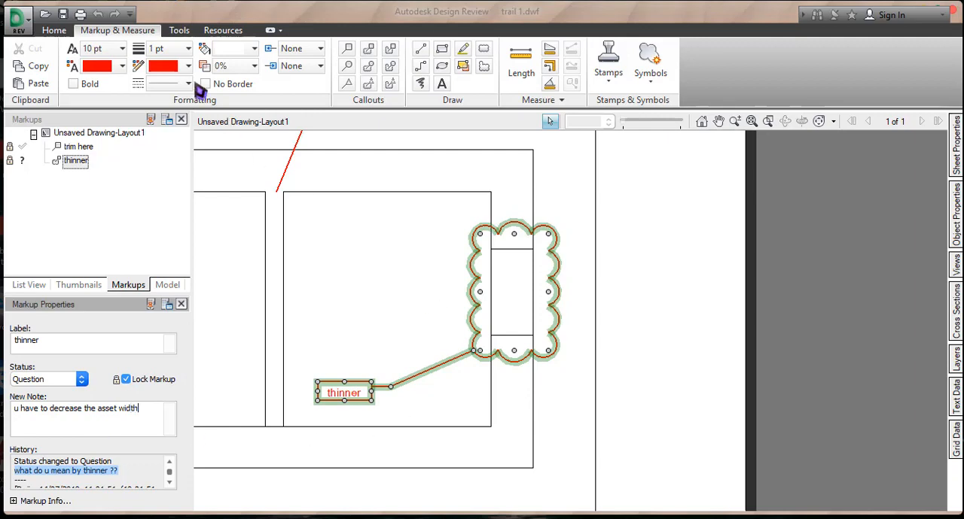
left_click(67, 17)
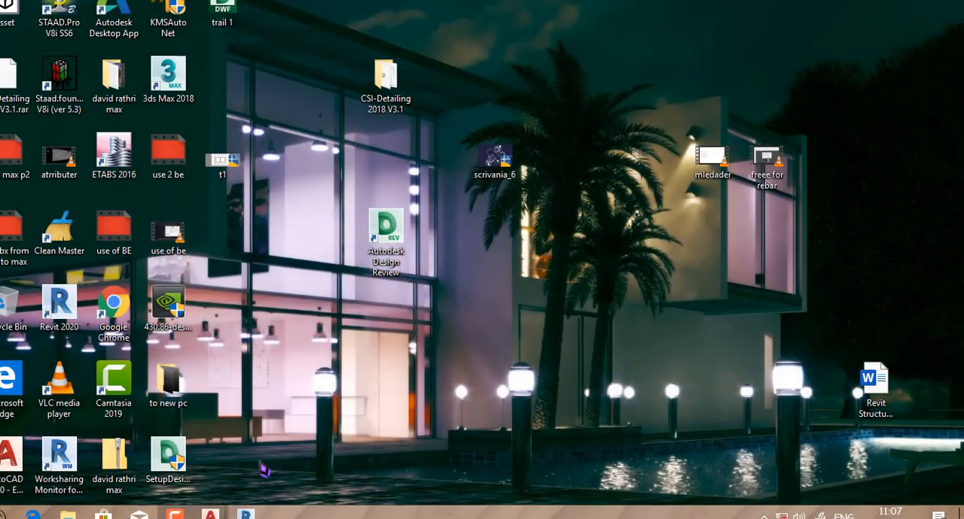
- Switch to AutoCAD and reload the "trail 1" markup DWF from the Desktop
mouse_move(210, 515)
left_click(246, 445)
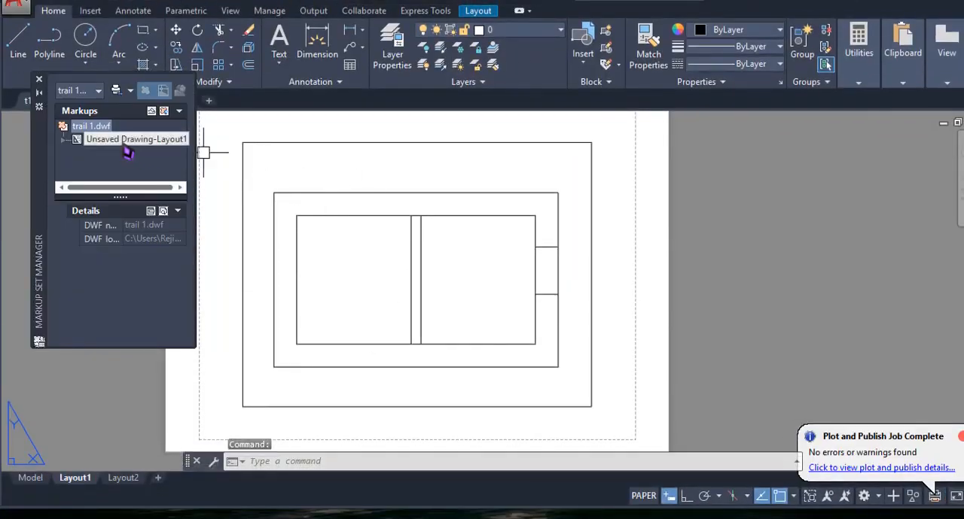
right_click(96, 129)
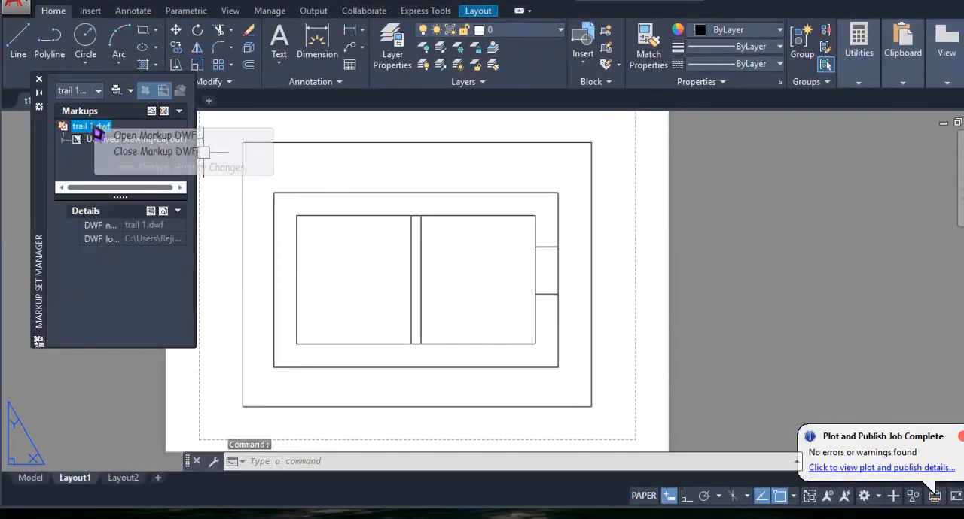
left_click(176, 137)
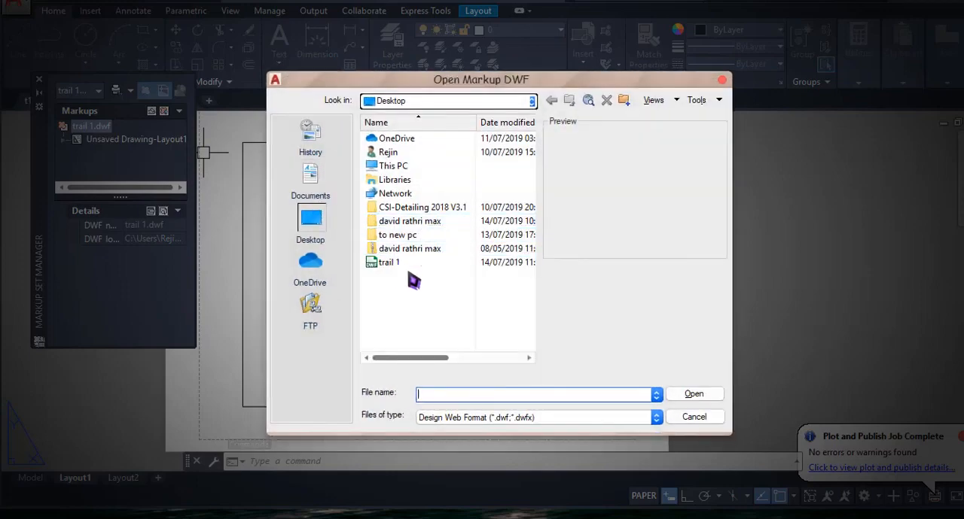
left_click(395, 265)
double_click(395, 266)
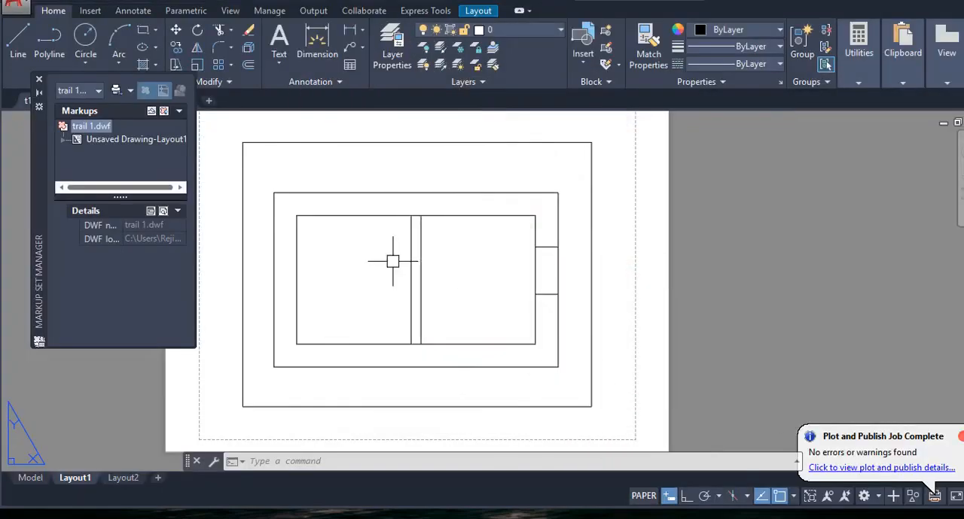
- Read the reply in the "thinner" markup's history and open the Unsaved Drawing-Layout1 sheet with its markups
left_click_drag(86, 325, 87, 297)
left_click(132, 311)
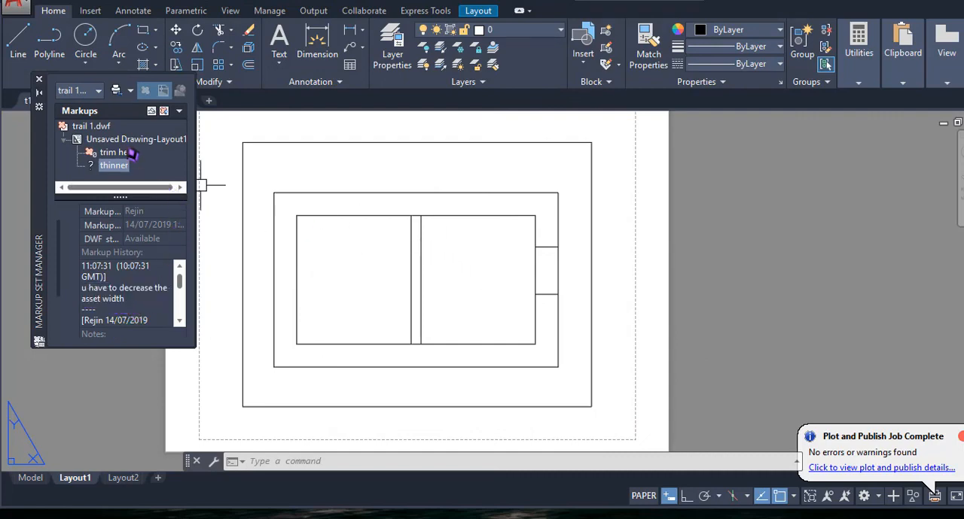
right_click(128, 143)
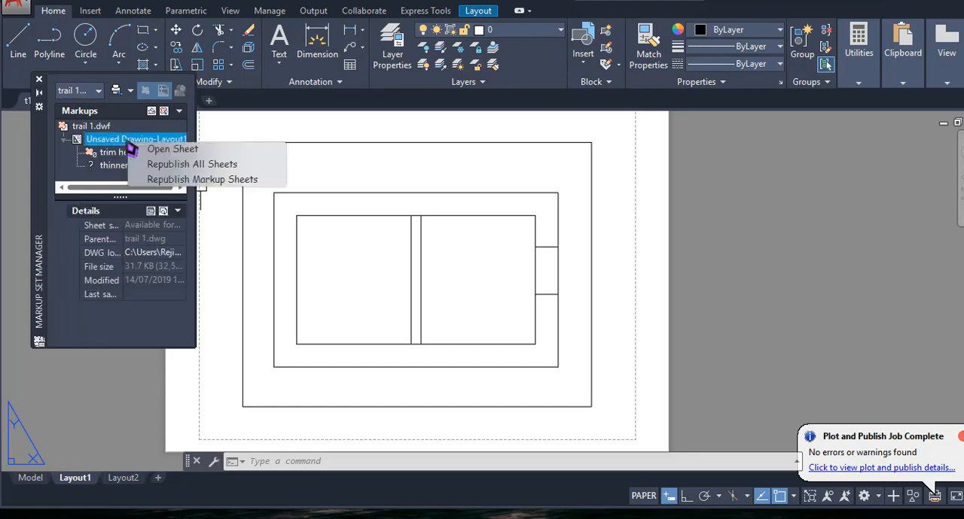
left_click(164, 152)
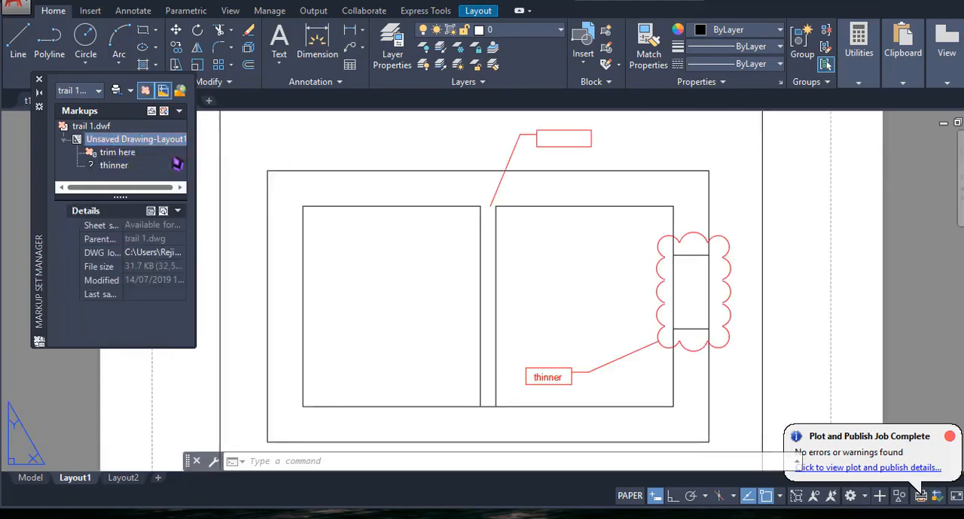
- Activate the viewport's model space and move the two short horizontal lines inside the revision cloud closer together
double_click(697, 292)
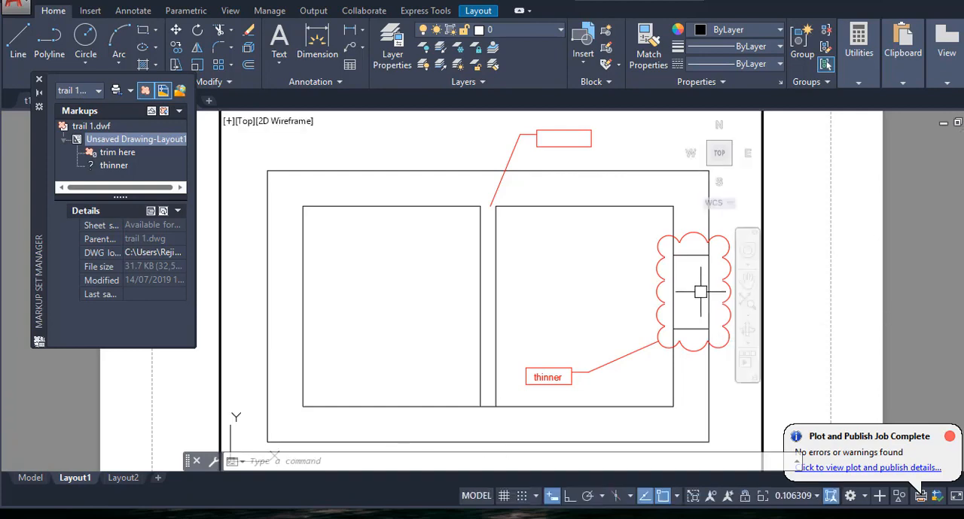
left_click(693, 256)
left_click(691, 256)
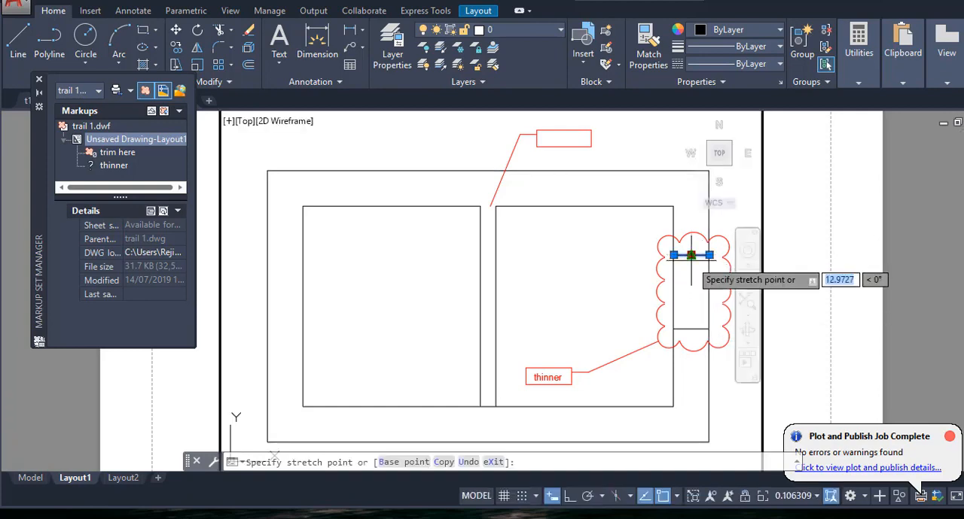
left_click(691, 270)
left_click(687, 329)
left_click(691, 329)
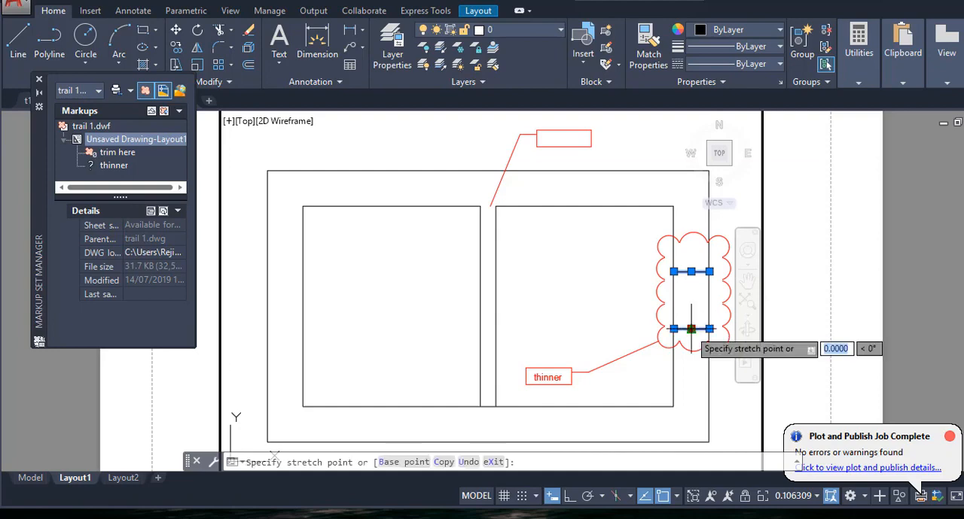
left_click(691, 309)
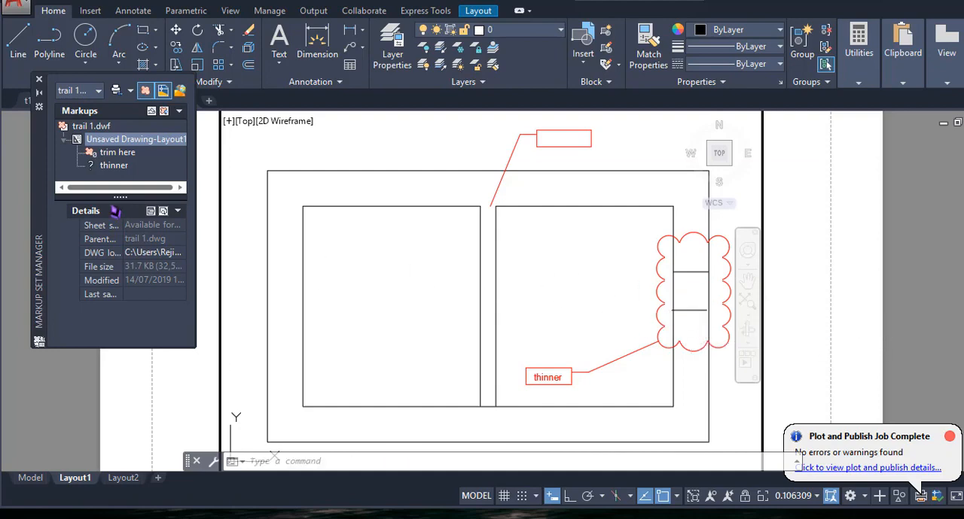
- Open the markup status options for the "thinner" markup
right_click(122, 158)
right_click(118, 165)
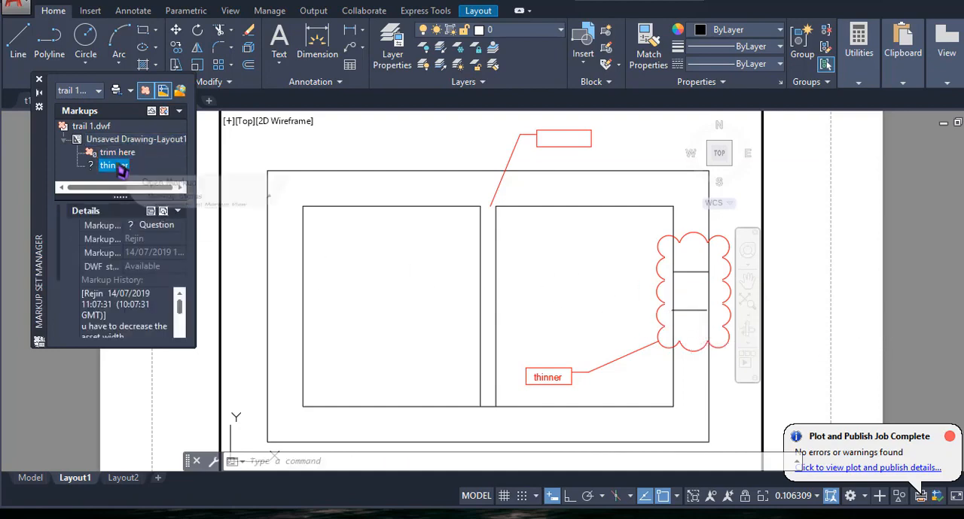
mouse_move(226, 187)
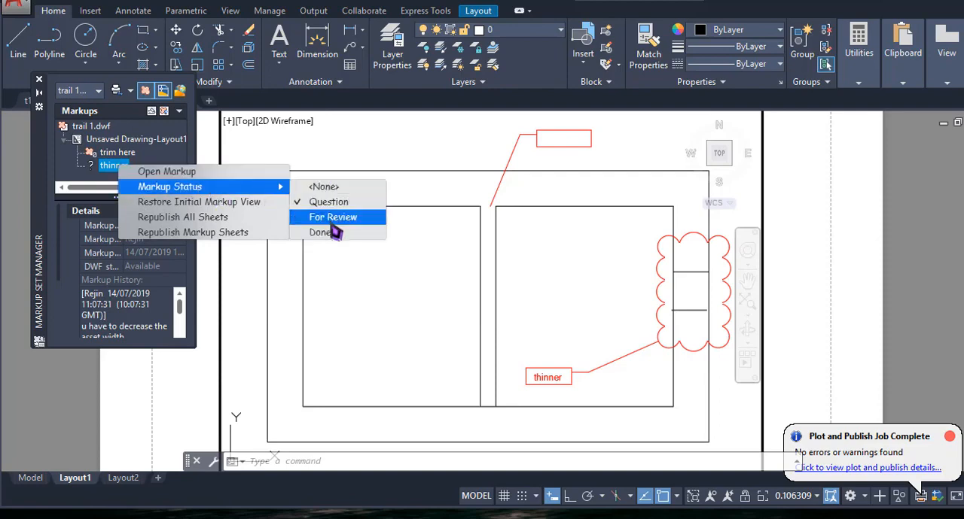